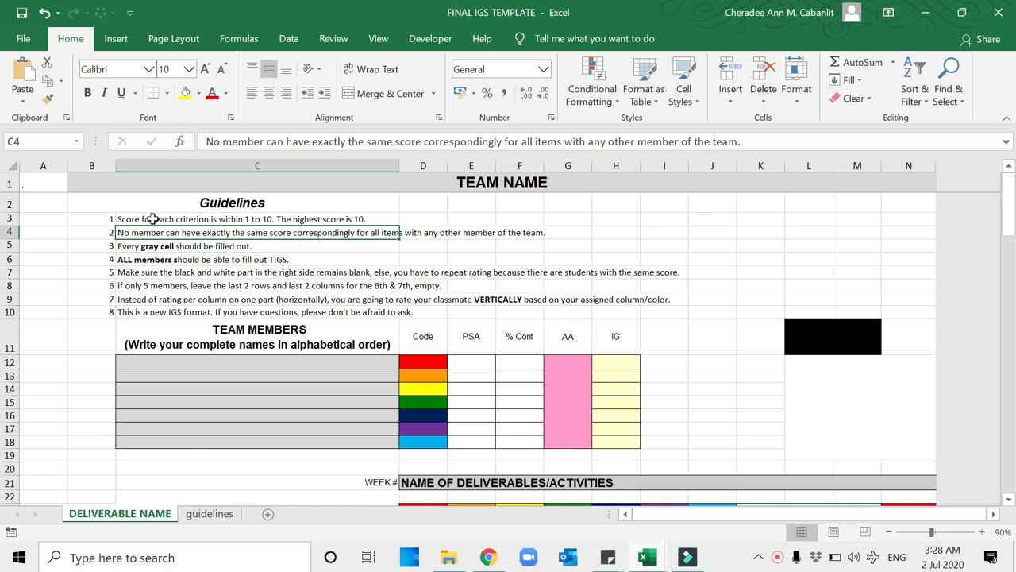
# - Review the first scoring guideline and go through the ten rating criteria in C25:C34 one by one
pyautogui.click(153, 219)
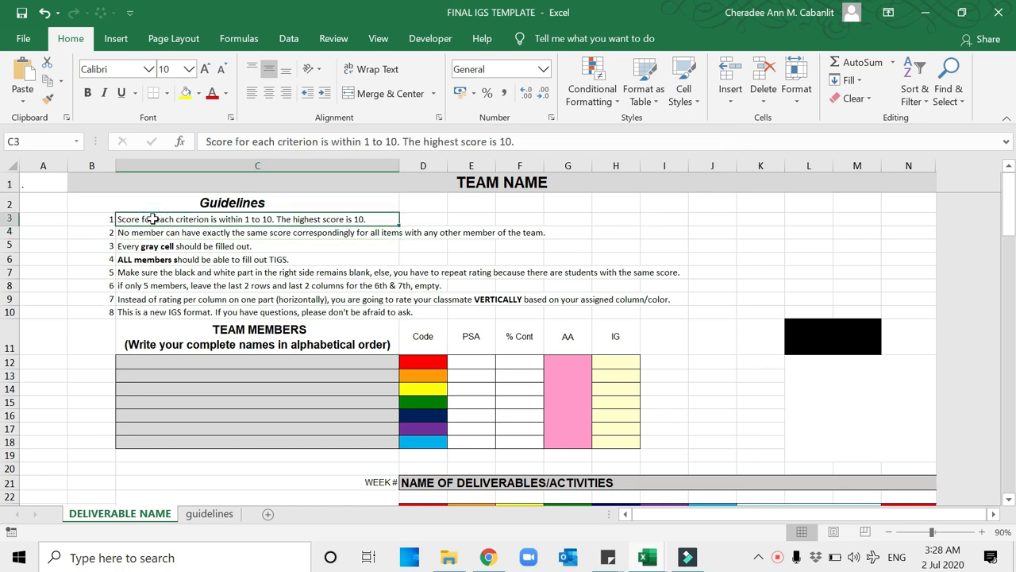
pyautogui.scroll(-5, 471, 424)
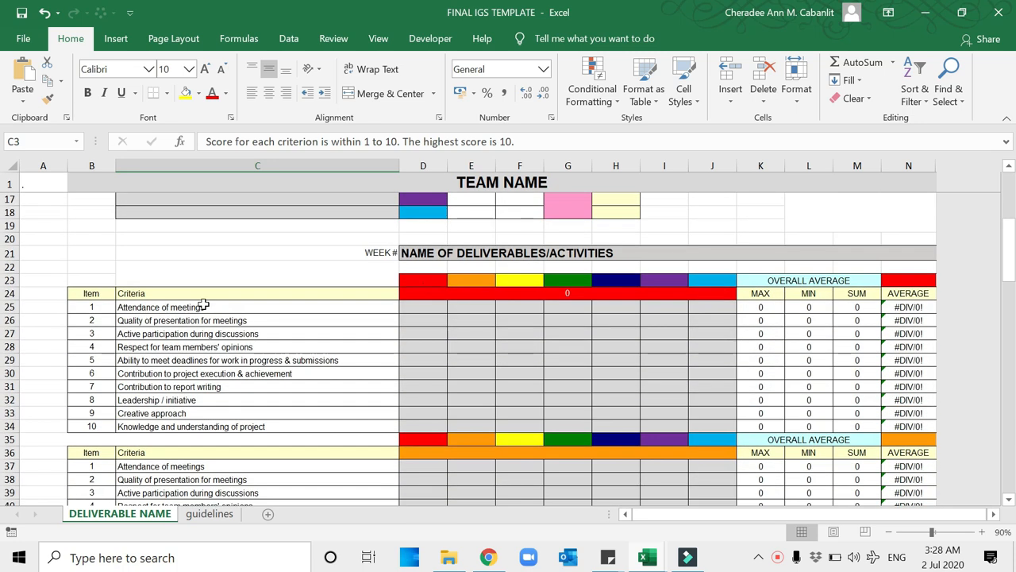
pyautogui.moveTo(203, 305); pyautogui.dragTo(204, 429)
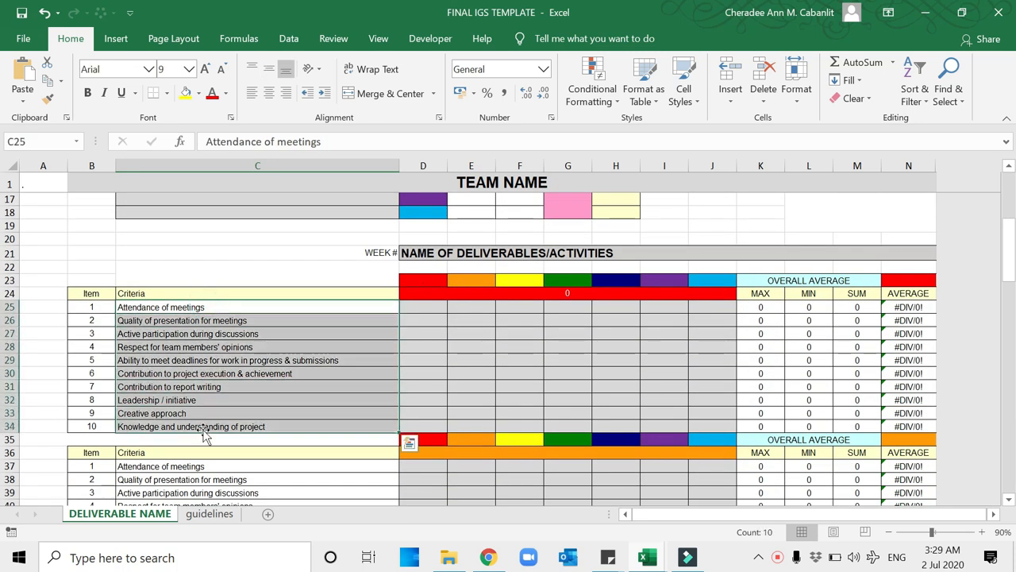
pyautogui.click(195, 307)
pyautogui.click(203, 320)
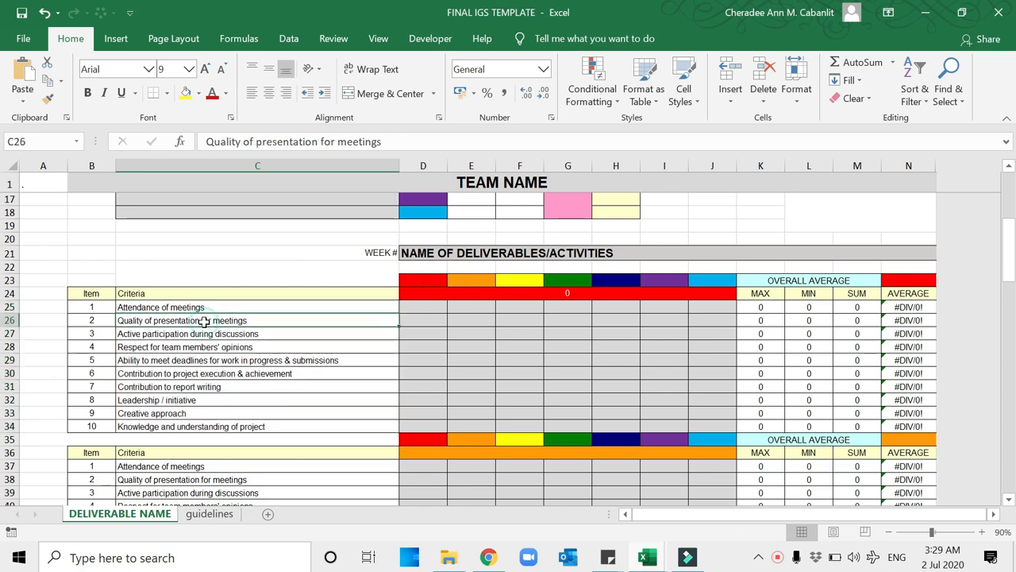
pyautogui.click(196, 307)
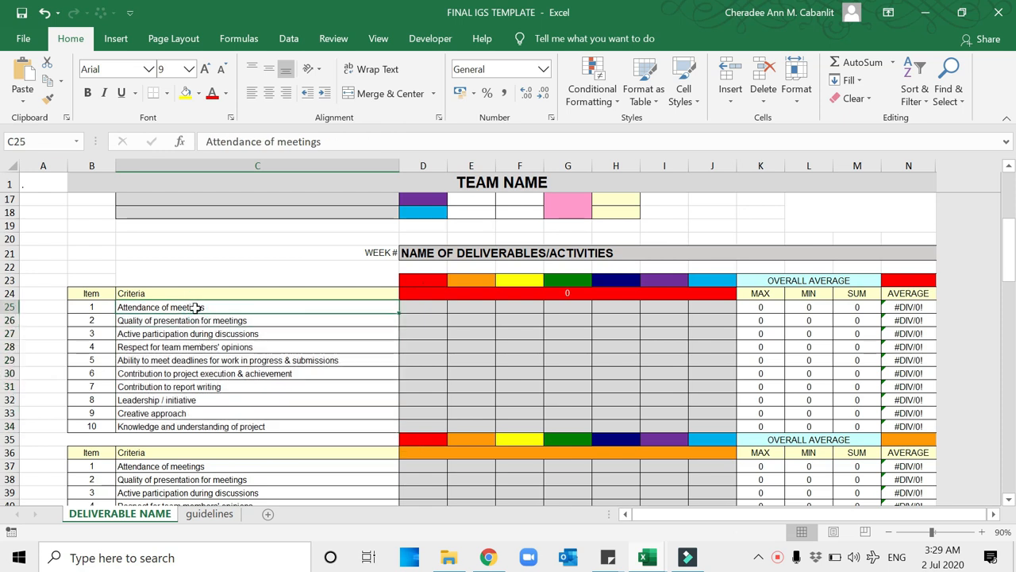
pyautogui.click(183, 334)
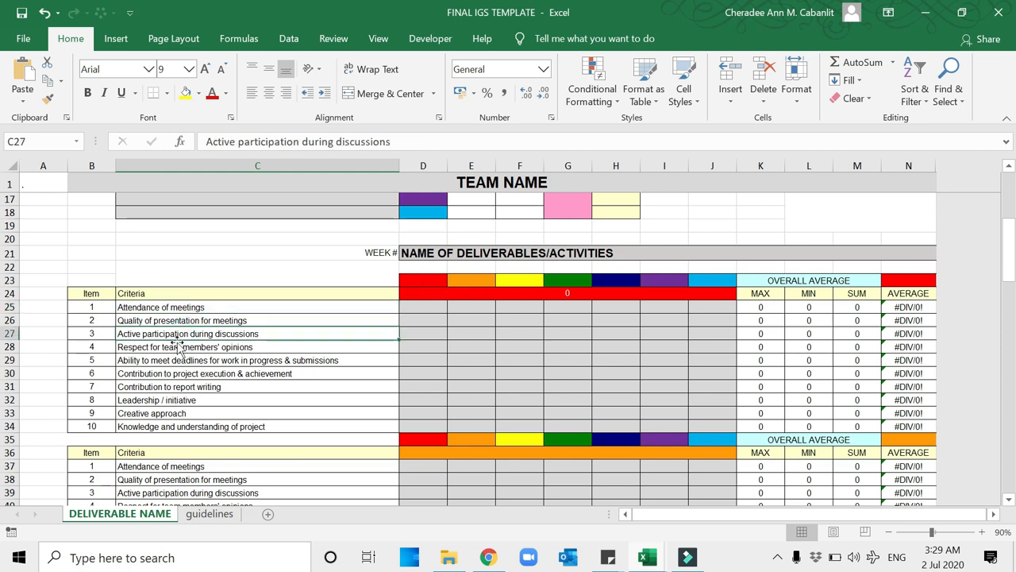
pyautogui.click(175, 349)
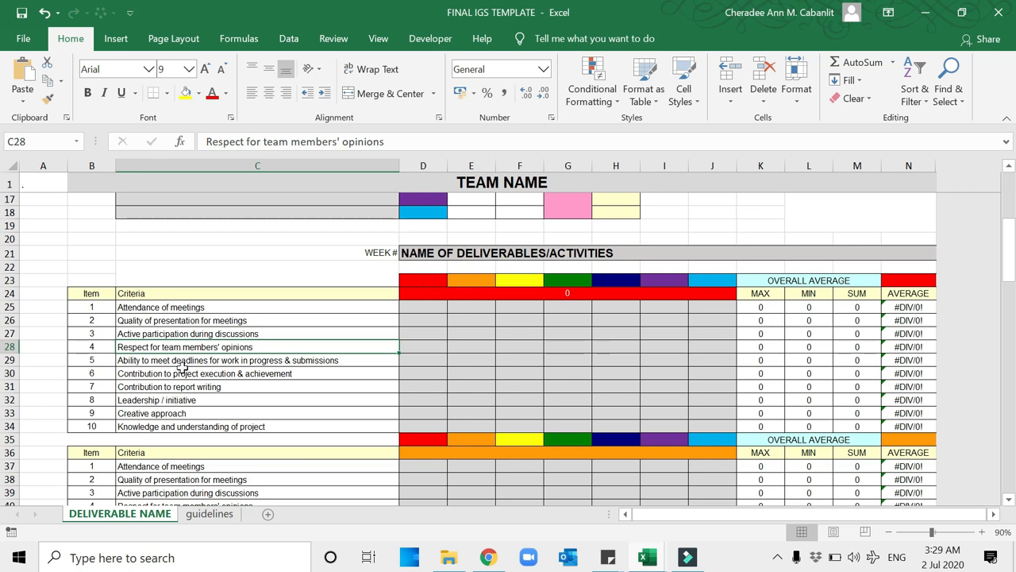
pyautogui.click(173, 360)
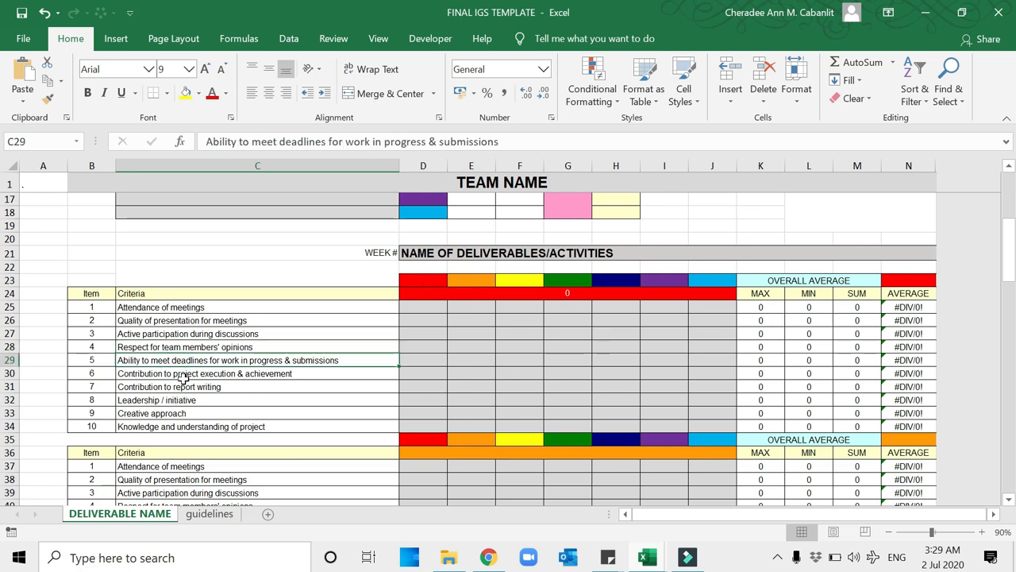
pyautogui.click(184, 378)
pyautogui.click(212, 398)
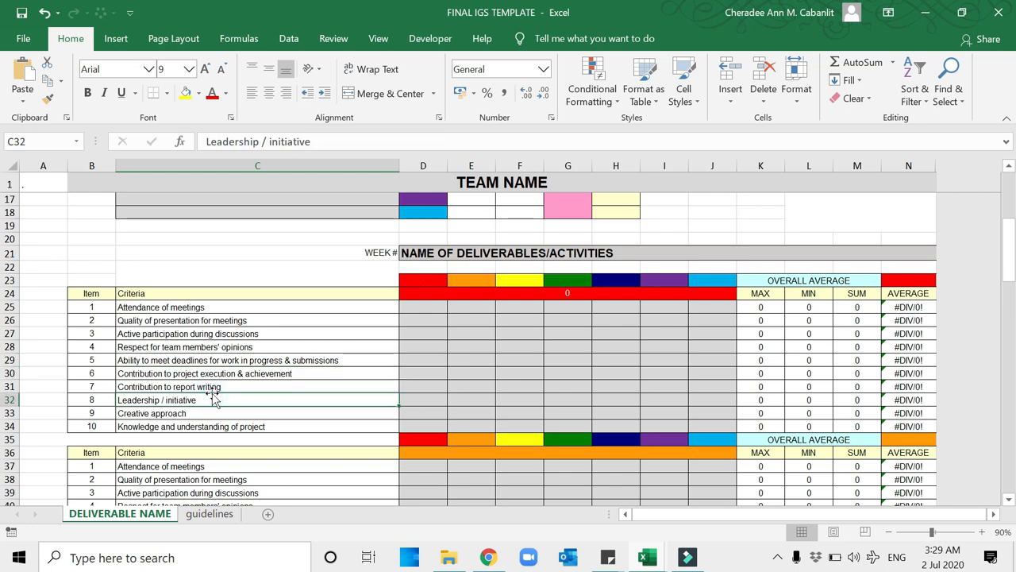
pyautogui.click(213, 387)
pyautogui.click(213, 401)
pyautogui.click(208, 415)
pyautogui.click(208, 426)
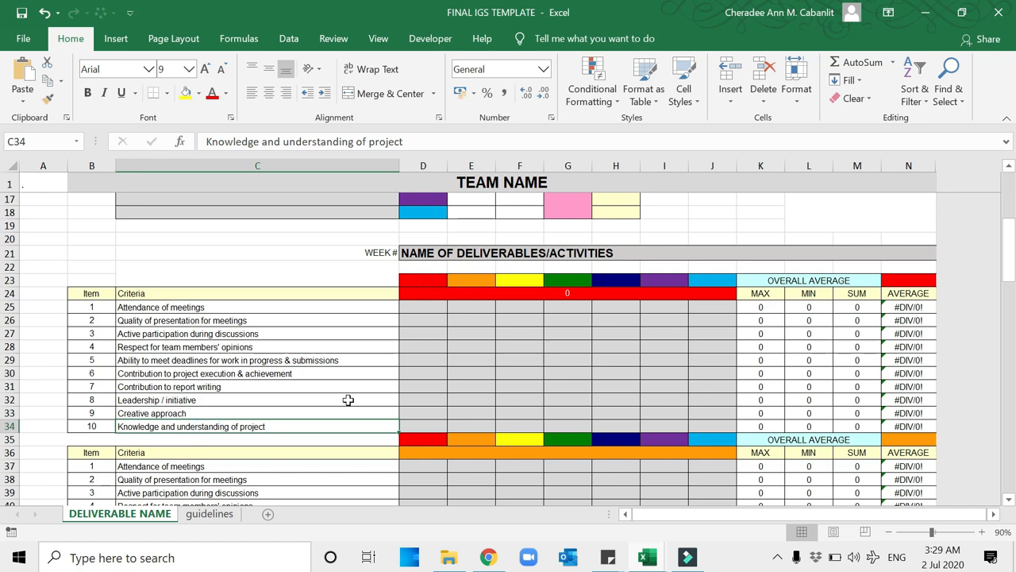
# - Review the guideline against identical scores and inspect the formula in the white merged box at L12
pyautogui.scroll(5, 348, 399)
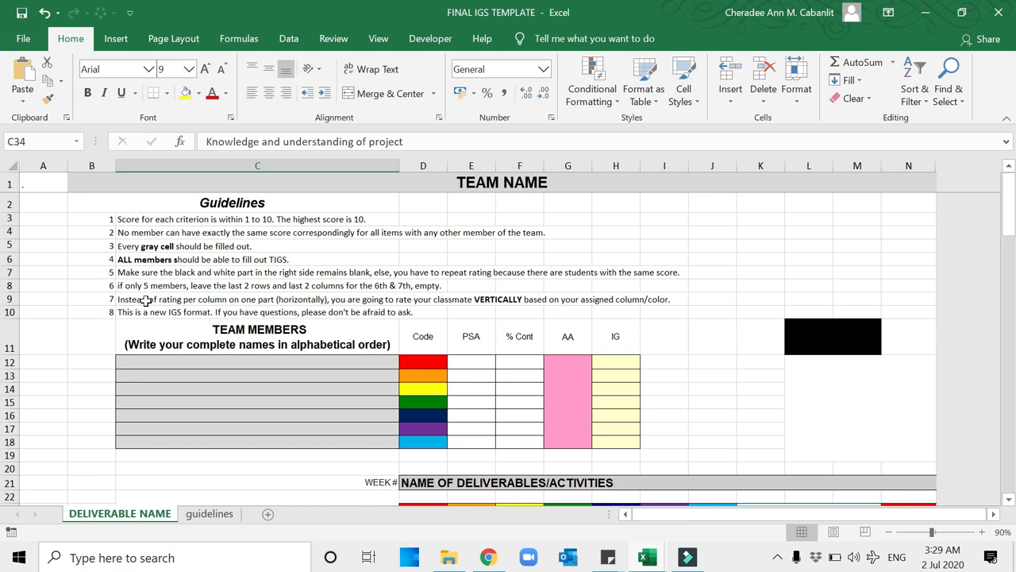
pyautogui.click(160, 235)
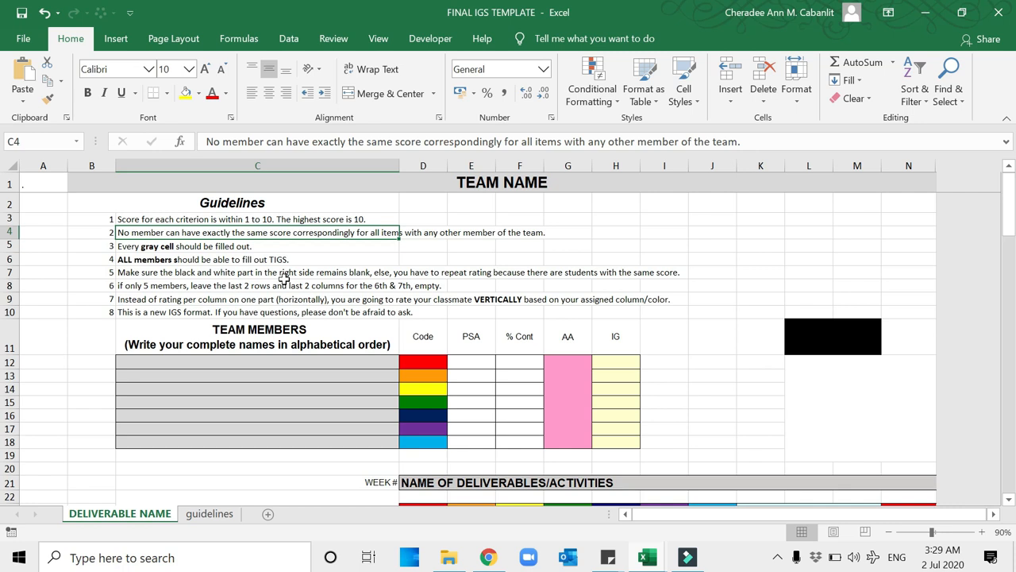
pyautogui.click(823, 393)
pyautogui.click(413, 141)
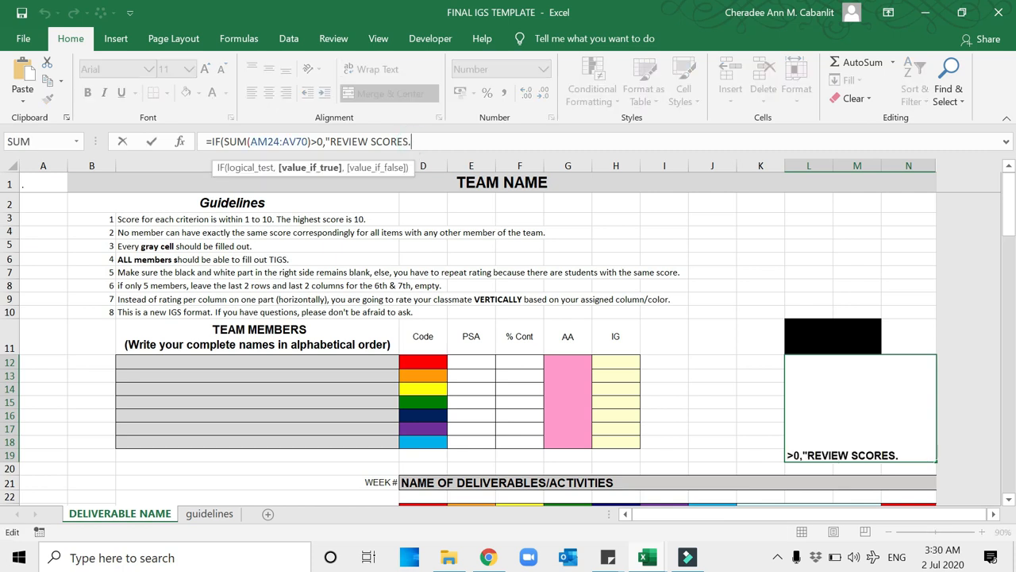
pyautogui.click(334, 375)
pyautogui.press('BackSpace')
pyautogui.press('BackSpace')
pyautogui.press('BackSpace')
pyautogui.press('BackSpace')
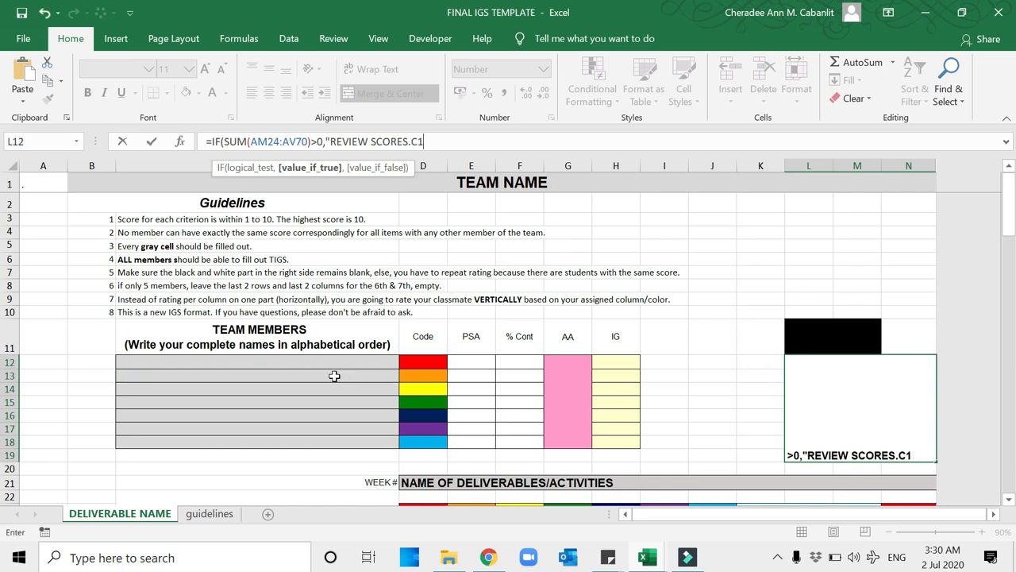
pyautogui.press('Return')
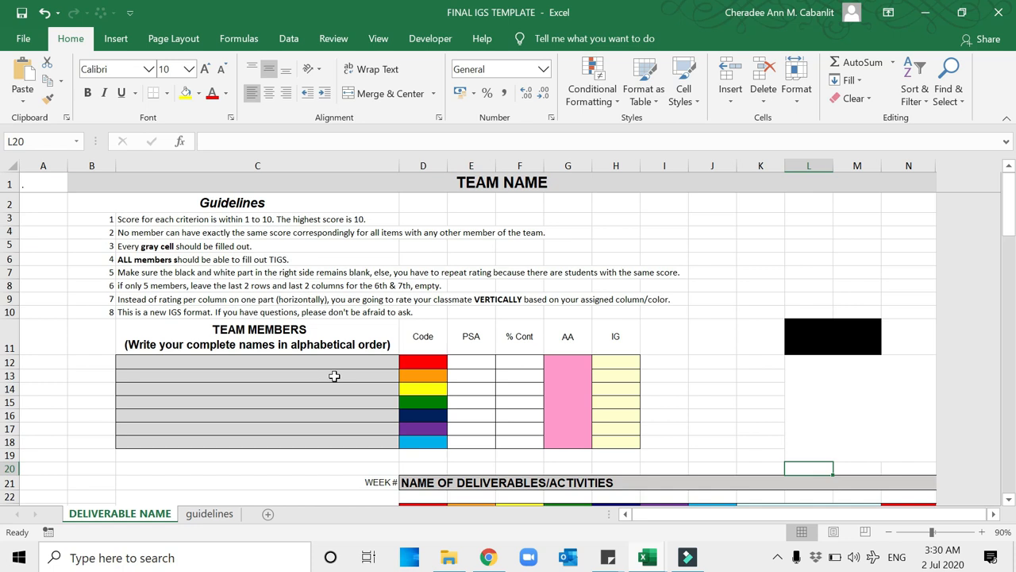
pyautogui.click(874, 388)
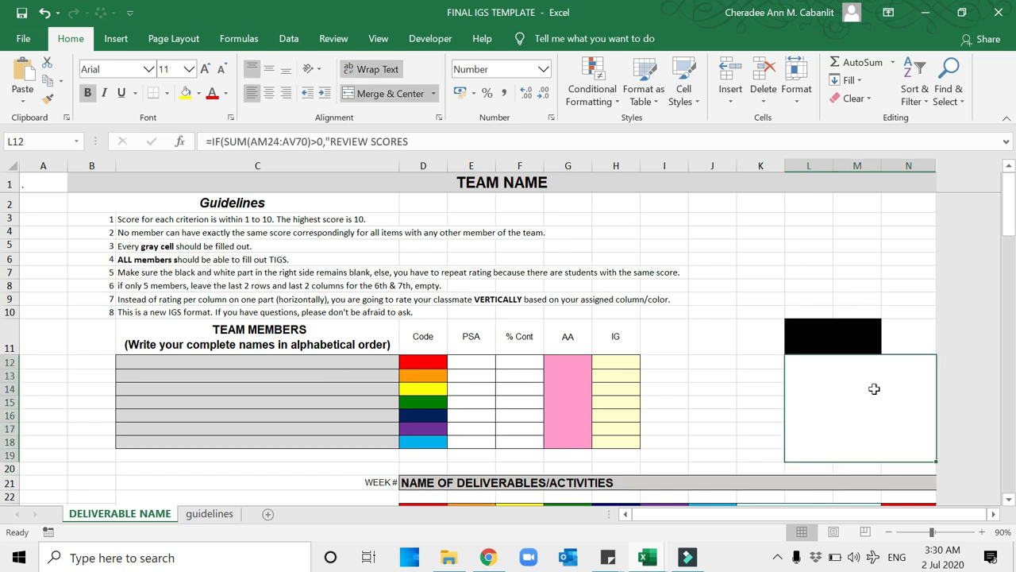
# - Enter Student 1 as the first name in the team members list, in cell C12
pyautogui.scroll(-1, 318, 381)
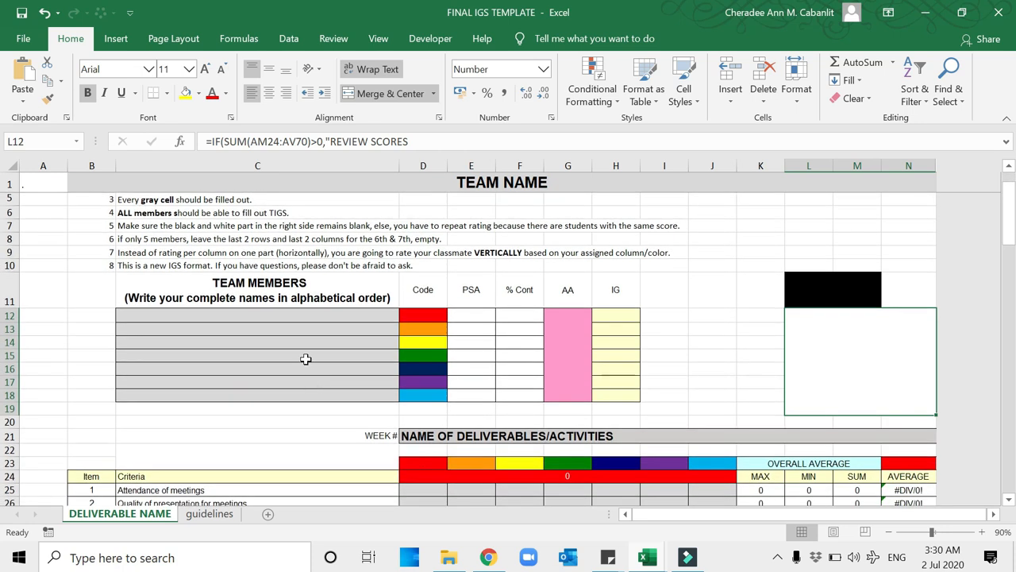
pyautogui.moveTo(259, 316); pyautogui.dragTo(265, 391)
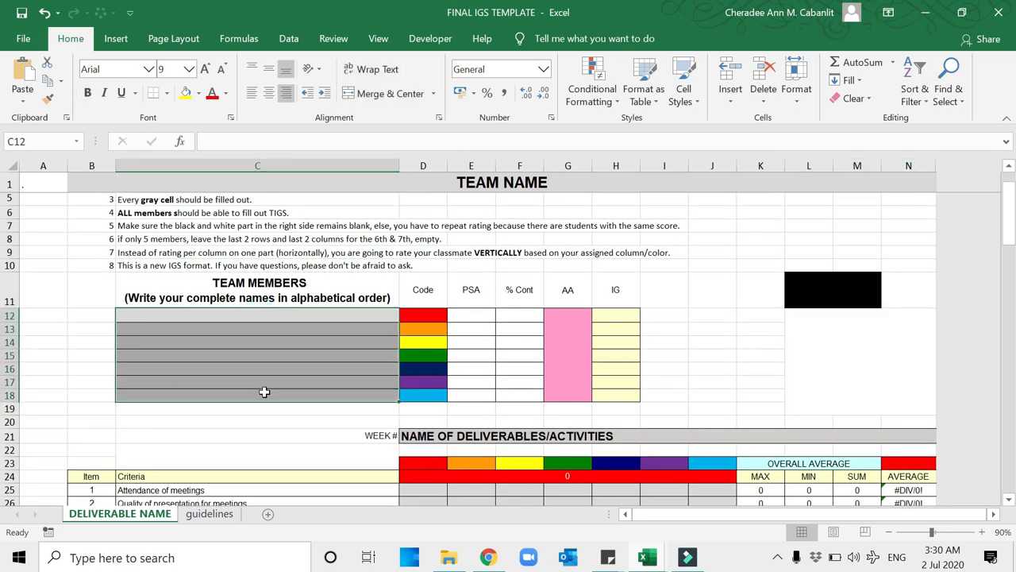
pyautogui.doubleClick(293, 296)
pyautogui.moveTo(292, 298); pyautogui.dragTo(391, 299)
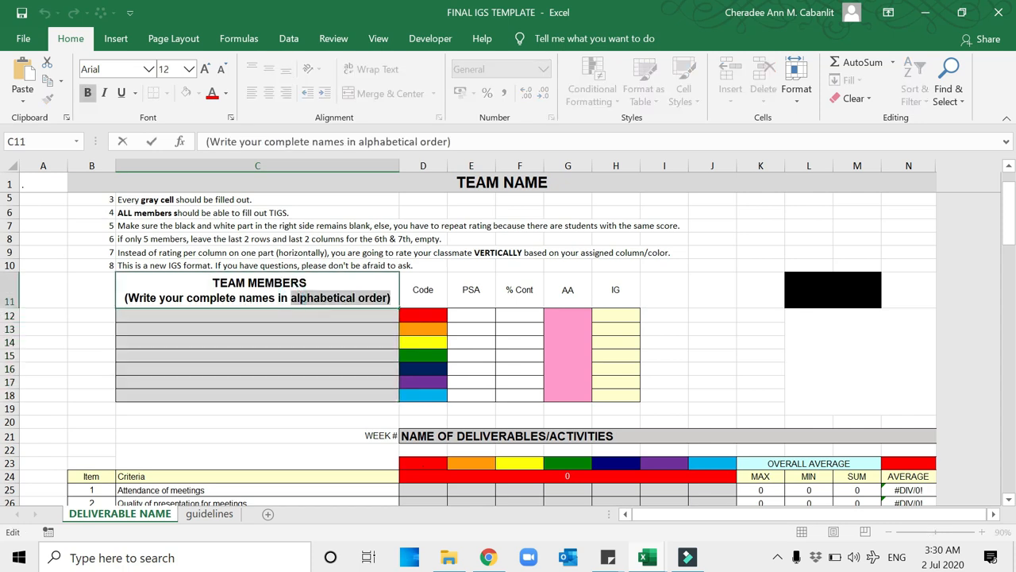
pyautogui.click(366, 340)
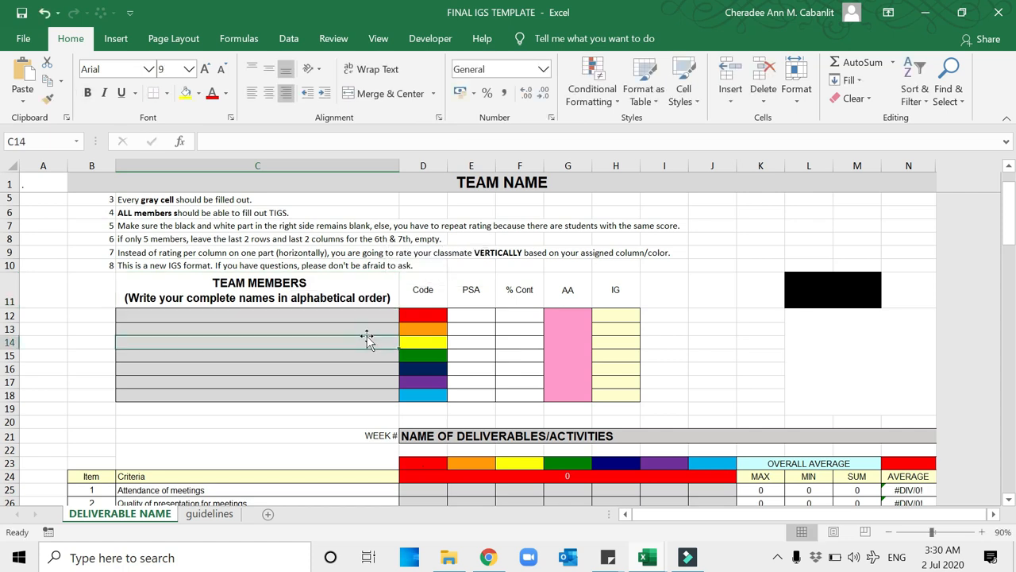
pyautogui.click(370, 314)
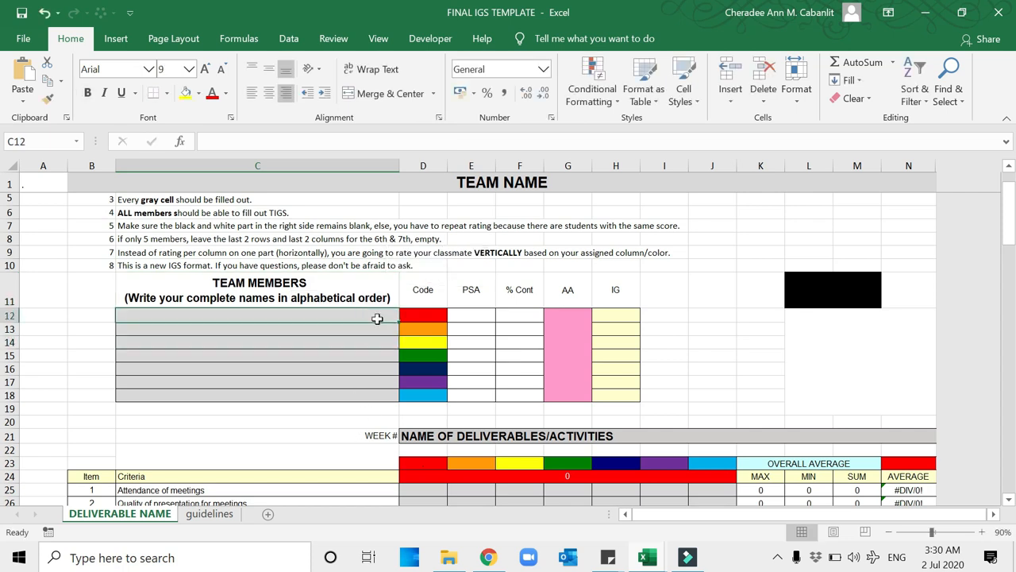
pyautogui.scroll(-3, 363, 370)
pyautogui.scroll(1, 363, 370)
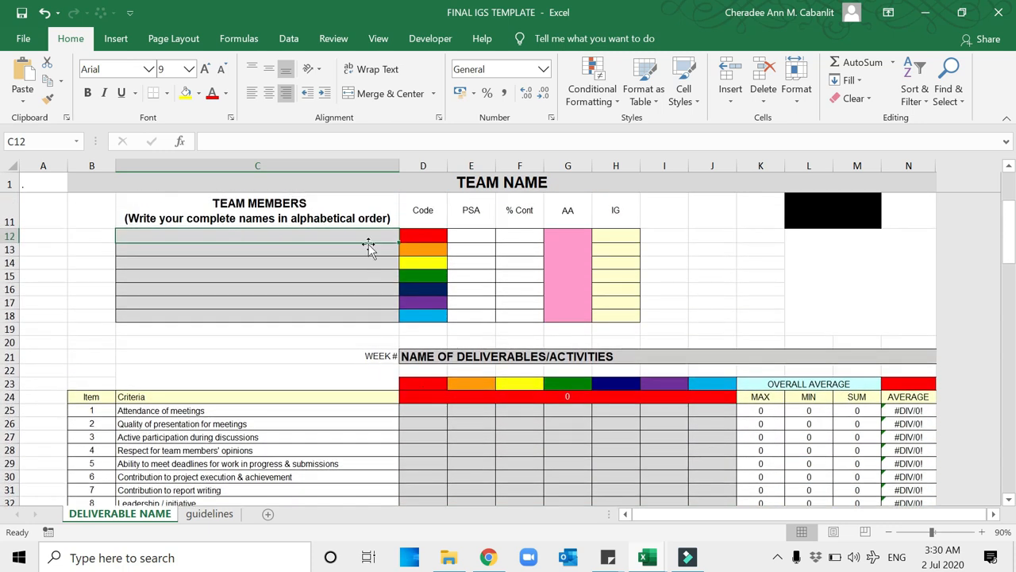
pyautogui.write('sTUDNENT 1')
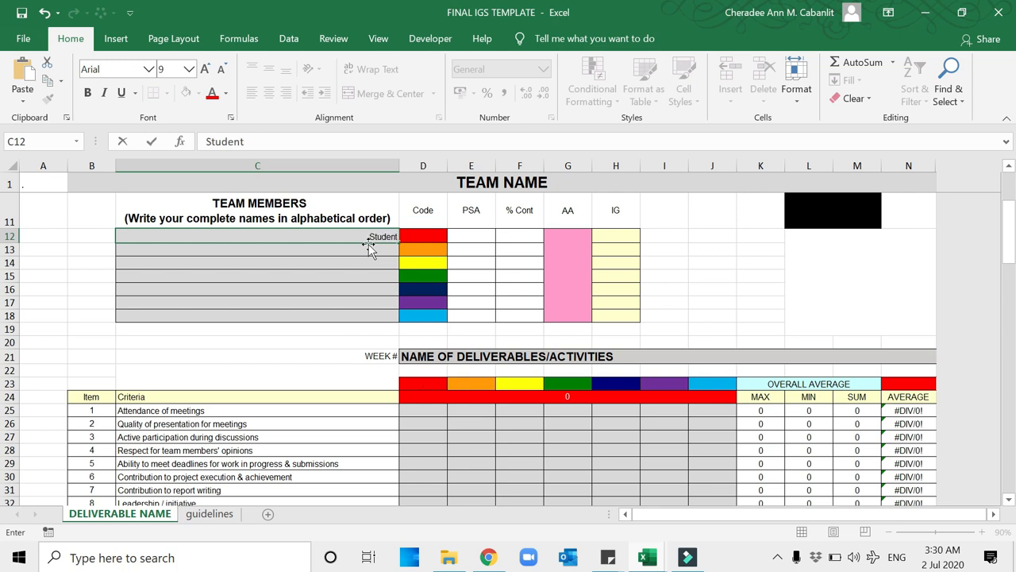
pyautogui.press('Return')
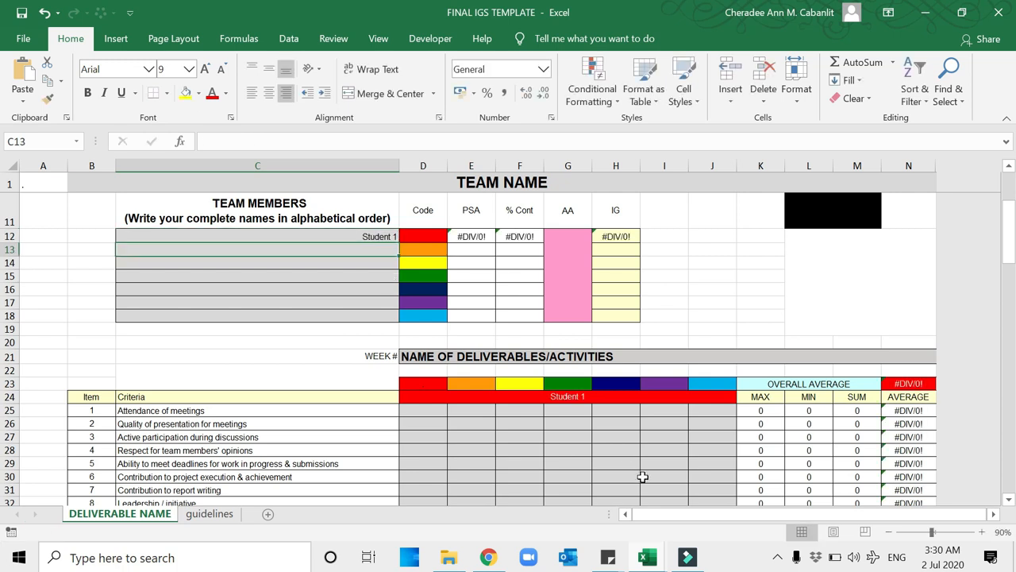
# - Examine the Student 1 header in D24 and the seven colour-coded column headings above it in row 23
pyautogui.click(604, 395)
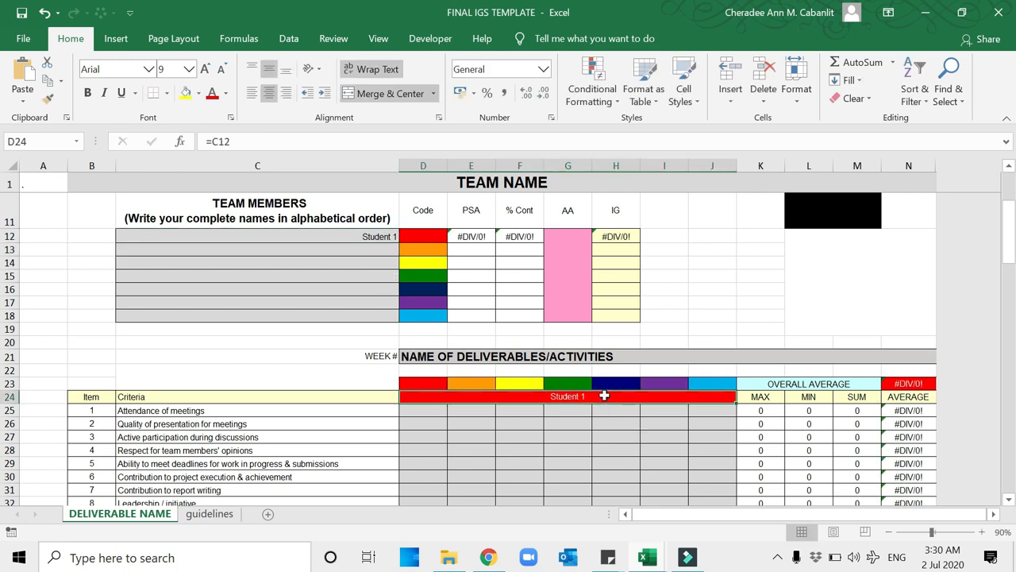
pyautogui.scroll(-1, 538, 429)
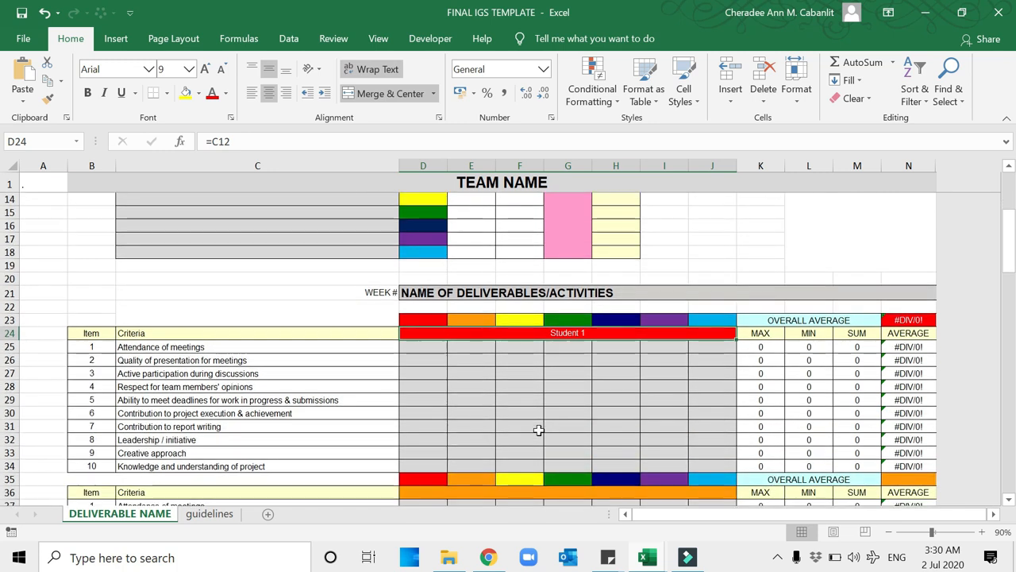
pyautogui.click(421, 320)
pyautogui.click(465, 320)
pyautogui.click(519, 320)
pyautogui.click(567, 319)
pyautogui.click(619, 317)
pyautogui.click(656, 318)
pyautogui.click(706, 320)
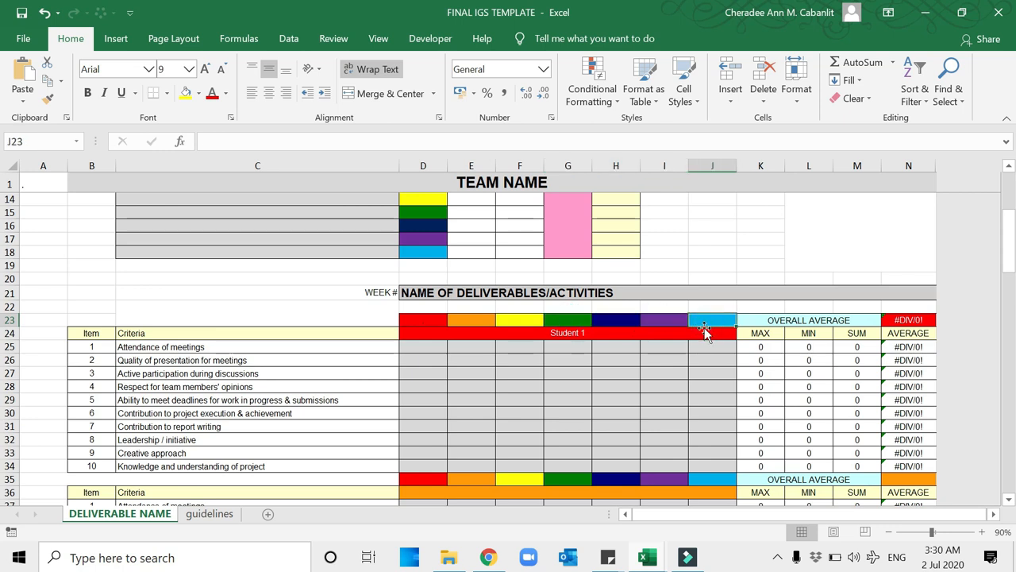
# - Compare the team members' colour codes in D12:D14 with the coloured rating columns and the gray score range D25:J34
pyautogui.scroll(1, 492, 377)
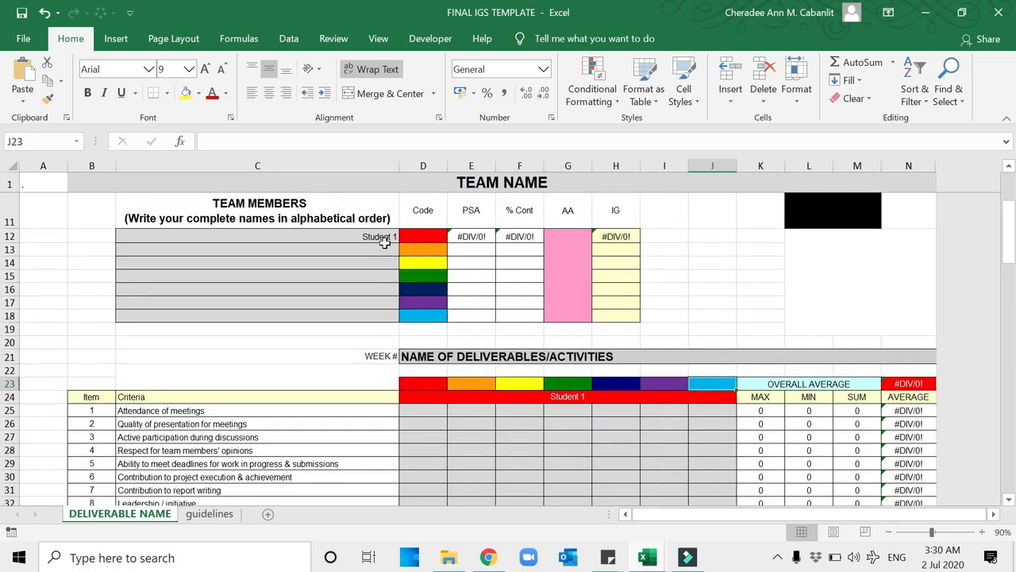
pyautogui.click(389, 247)
pyautogui.click(408, 235)
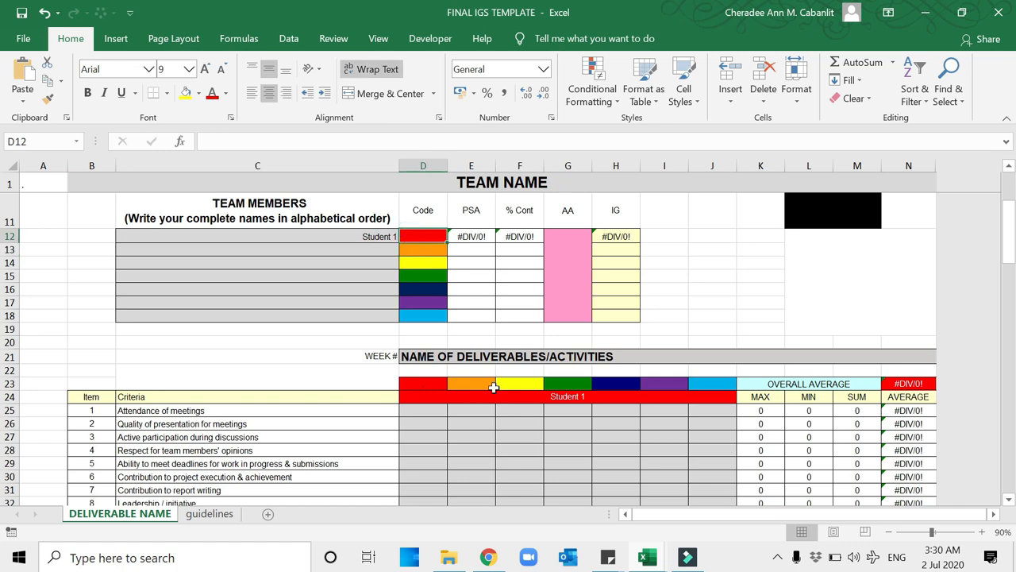
pyautogui.scroll(-1, 494, 399)
pyautogui.scroll(1, 494, 399)
pyautogui.click(419, 252)
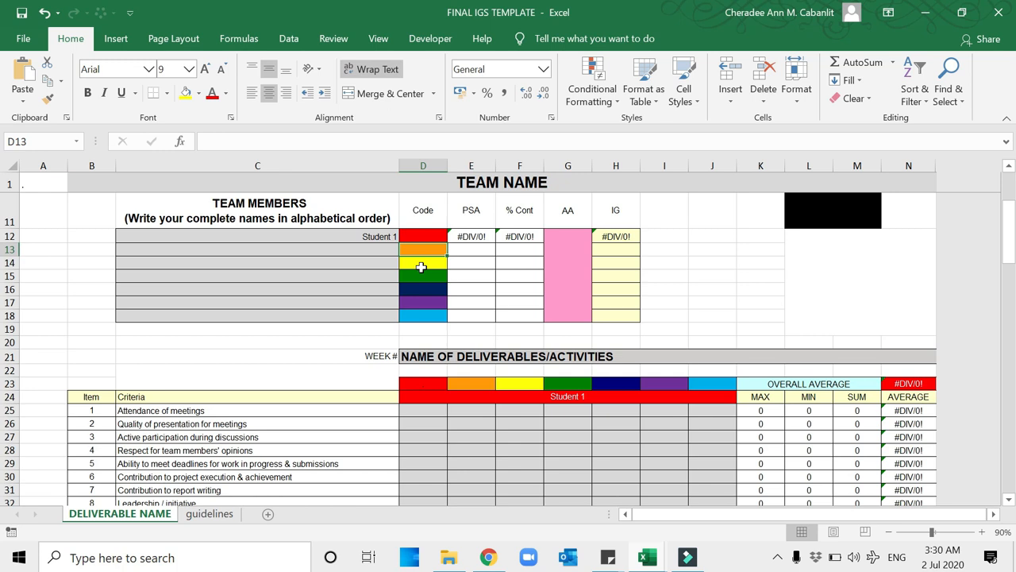
pyautogui.click(421, 267)
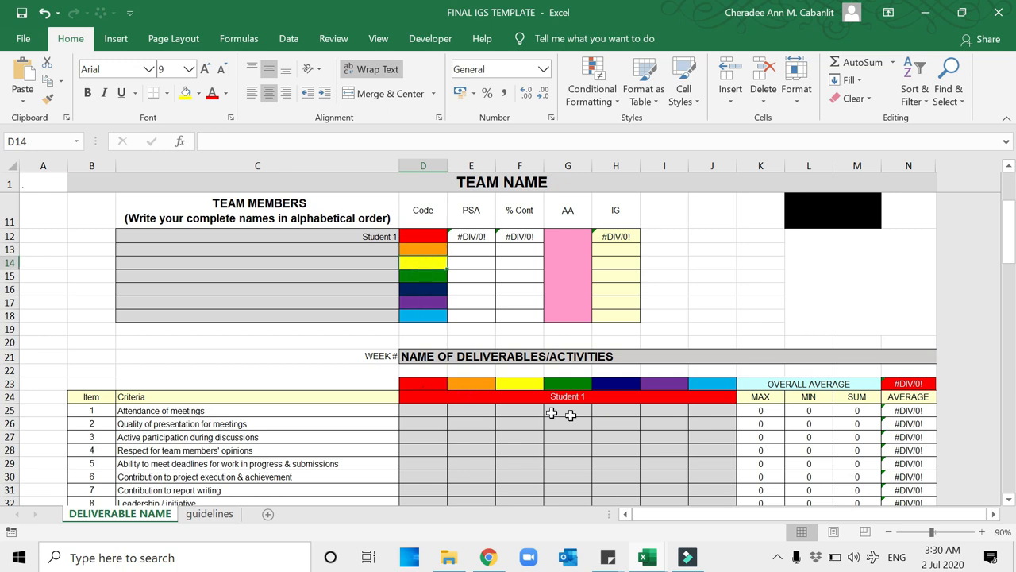
pyautogui.scroll(-2, 554, 447)
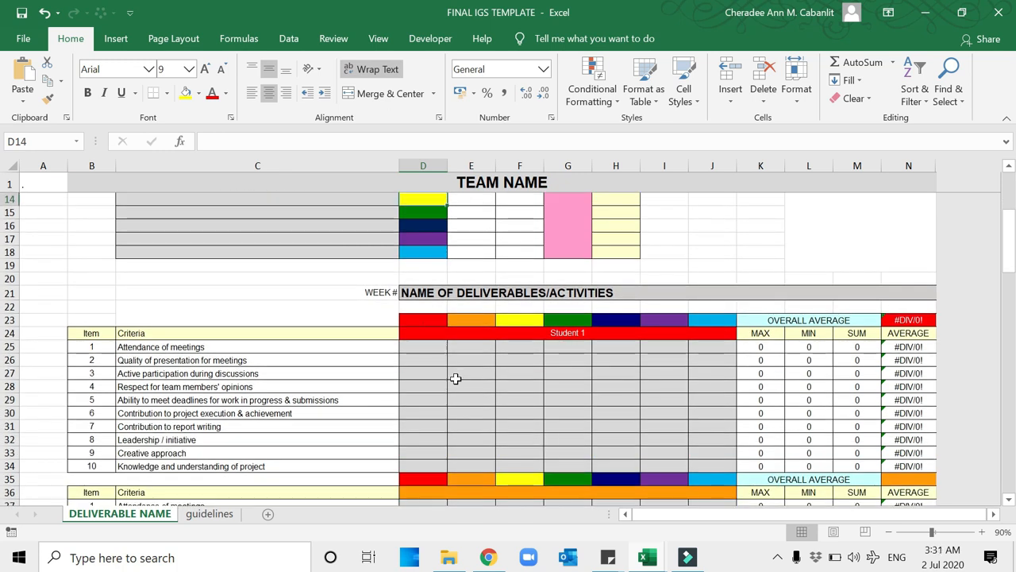
pyautogui.moveTo(425, 304); pyautogui.dragTo(710, 421)
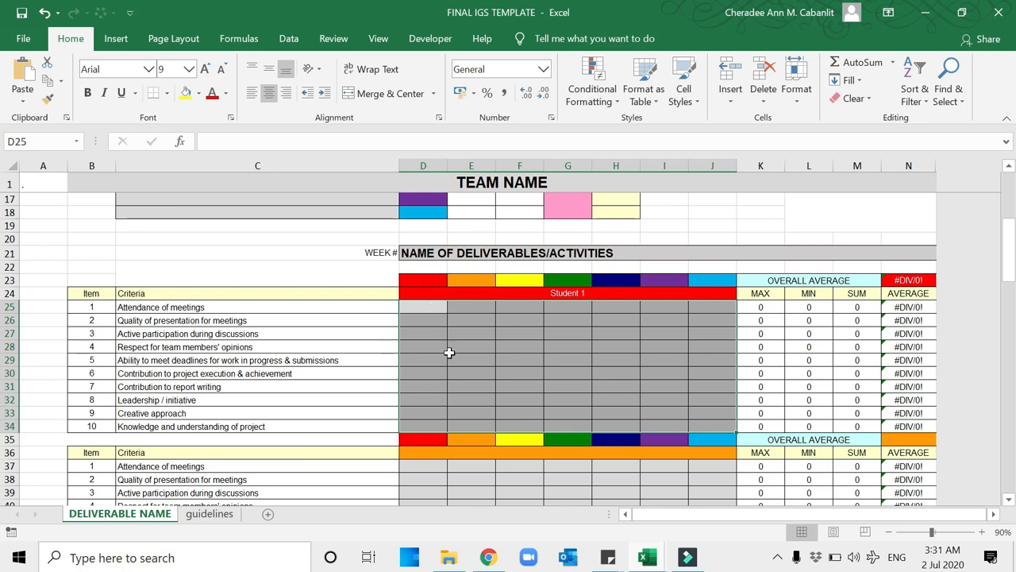
pyautogui.click(417, 279)
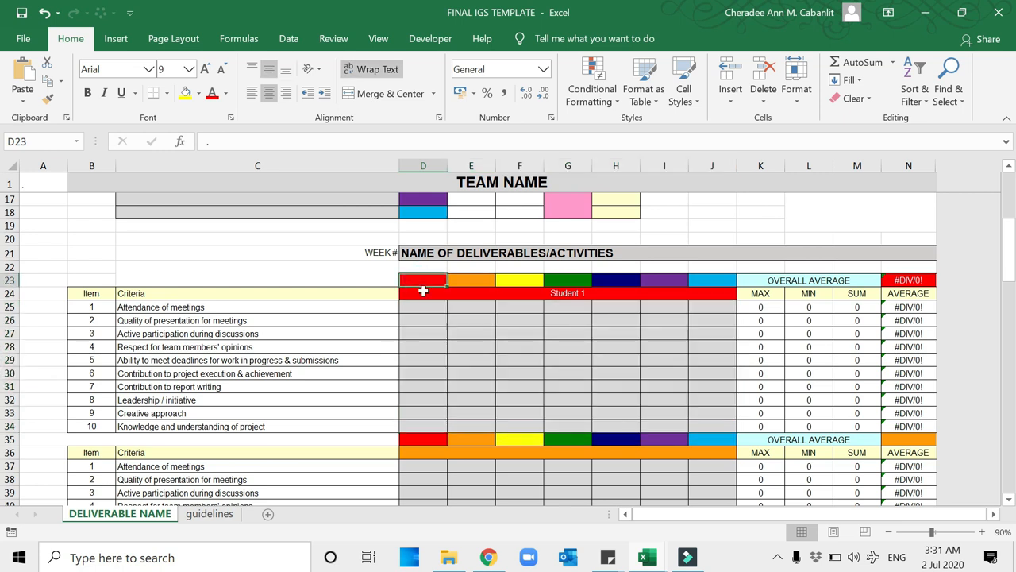
pyautogui.scroll(2, 409, 269)
pyautogui.click(388, 235)
pyautogui.scroll(-1, 447, 356)
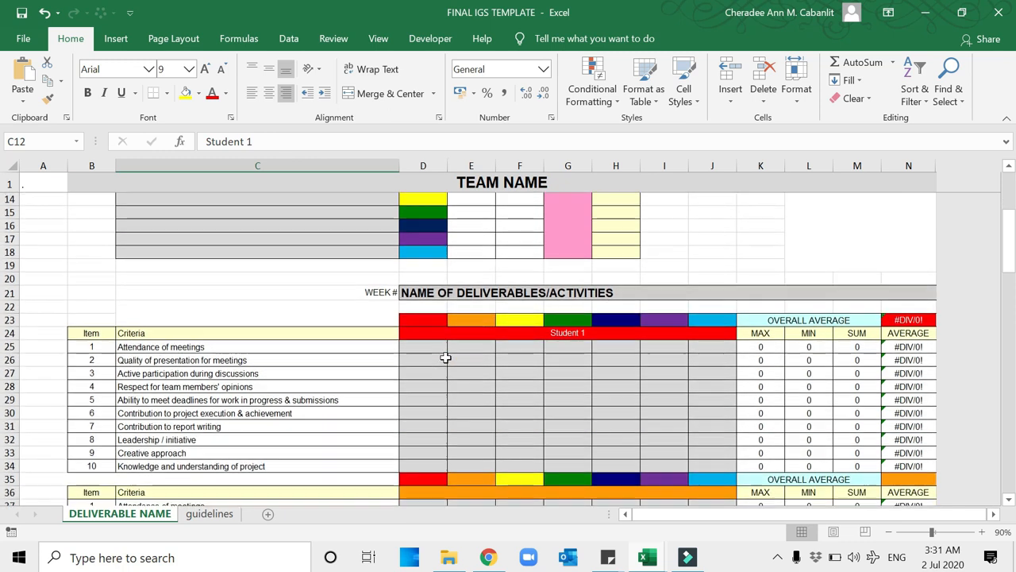
# - Compare Student 1's red code in D12 with the red header in D24 and the gray score range D25:J34
pyautogui.click(509, 337)
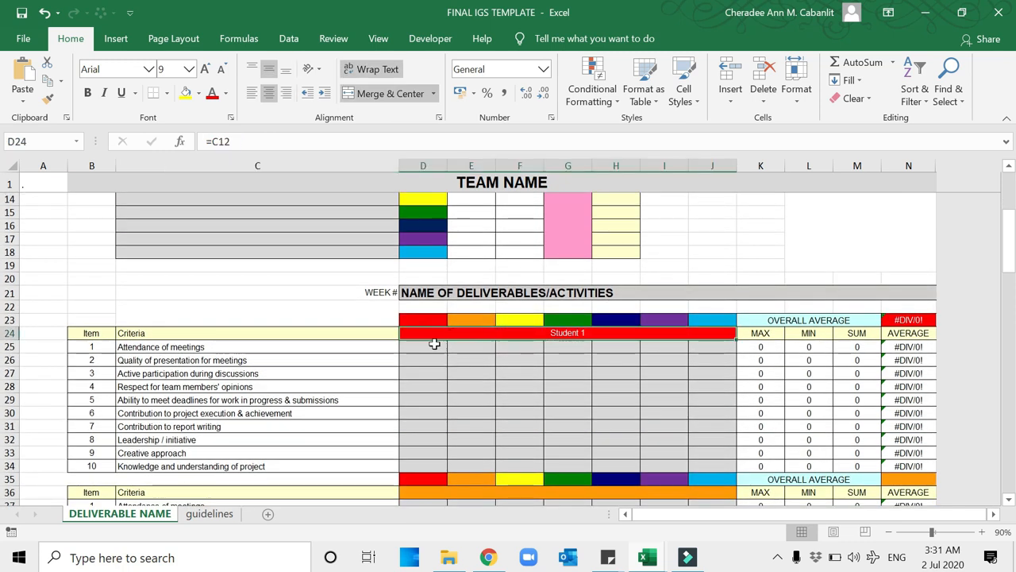
pyautogui.moveTo(425, 350); pyautogui.dragTo(716, 460)
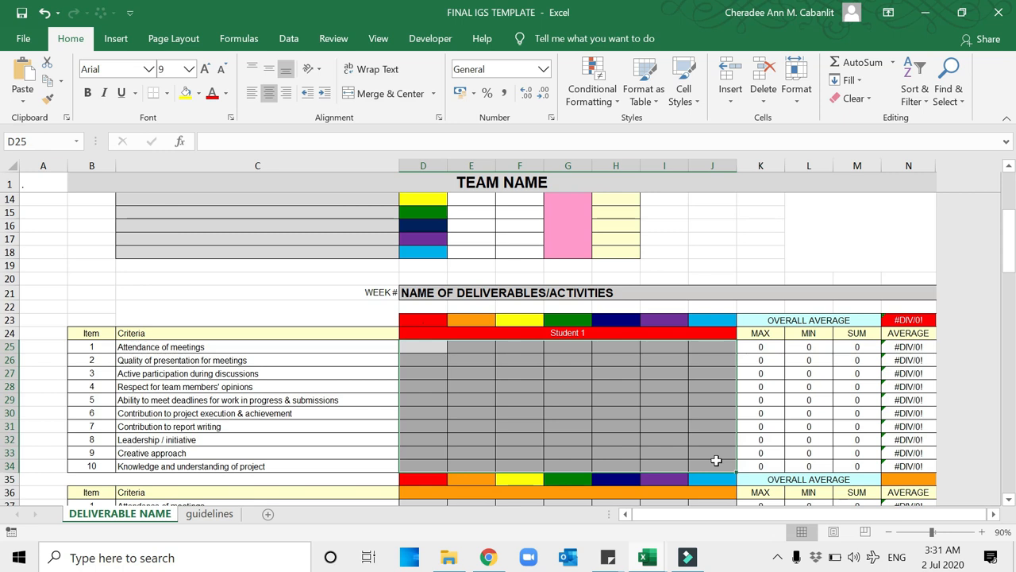
pyautogui.click(456, 372)
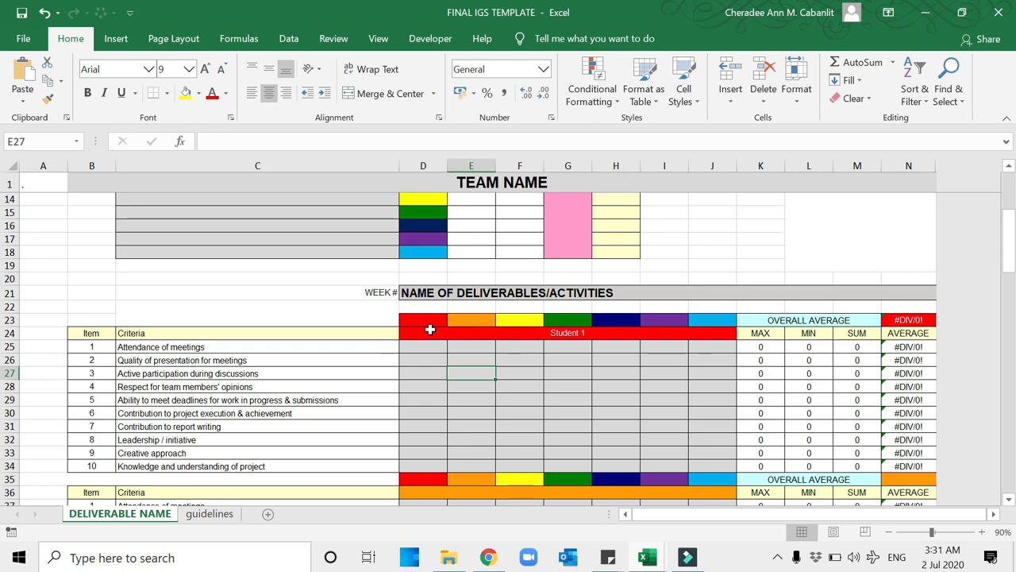
pyautogui.scroll(2, 430, 330)
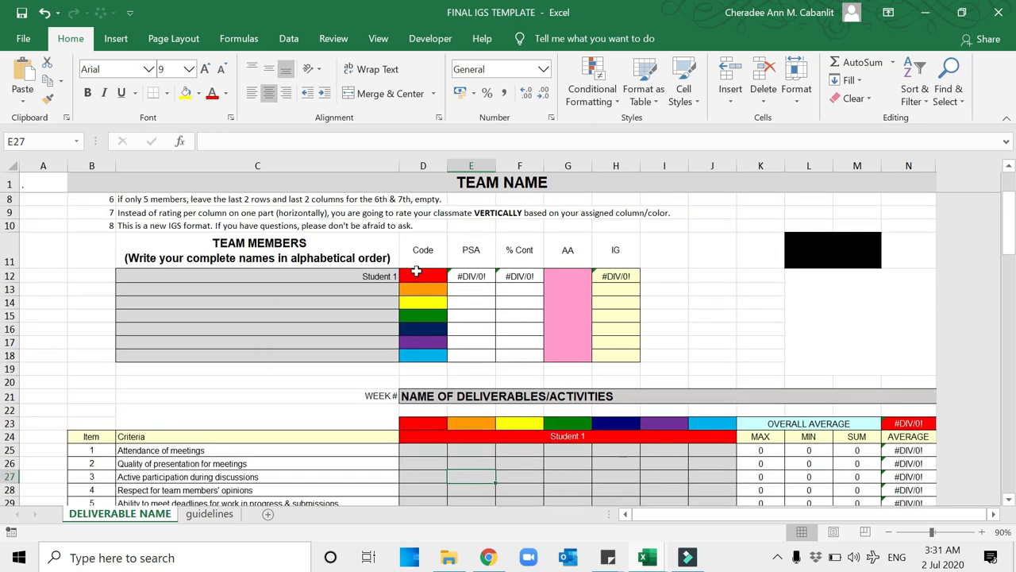
pyautogui.click(419, 275)
pyautogui.scroll(-2, 461, 387)
pyautogui.moveTo(427, 348); pyautogui.dragTo(695, 464)
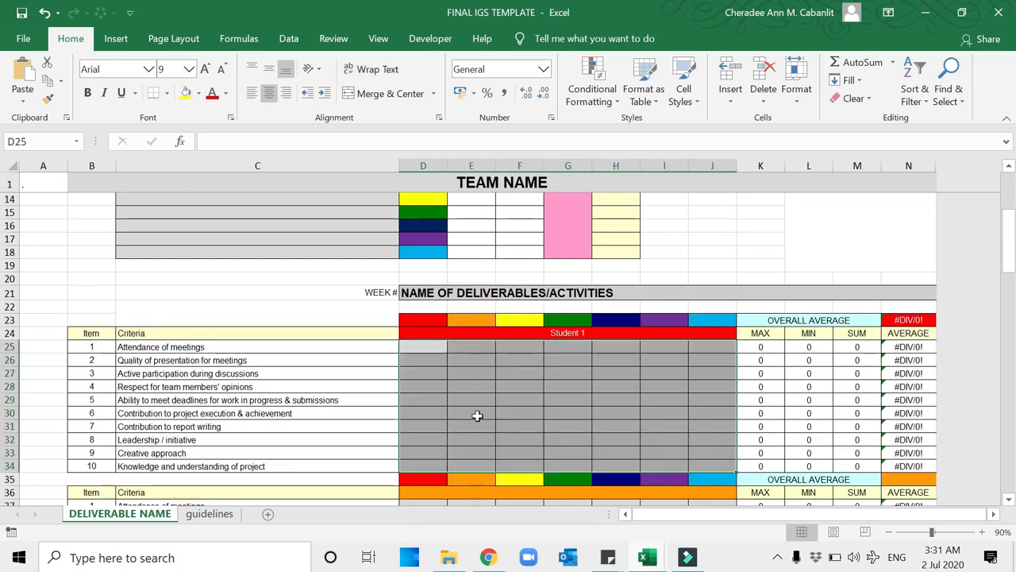
# - Examine the first criterion's rating cells from D25 to J25 and the red column's cells in the member blocks below
pyautogui.click(419, 346)
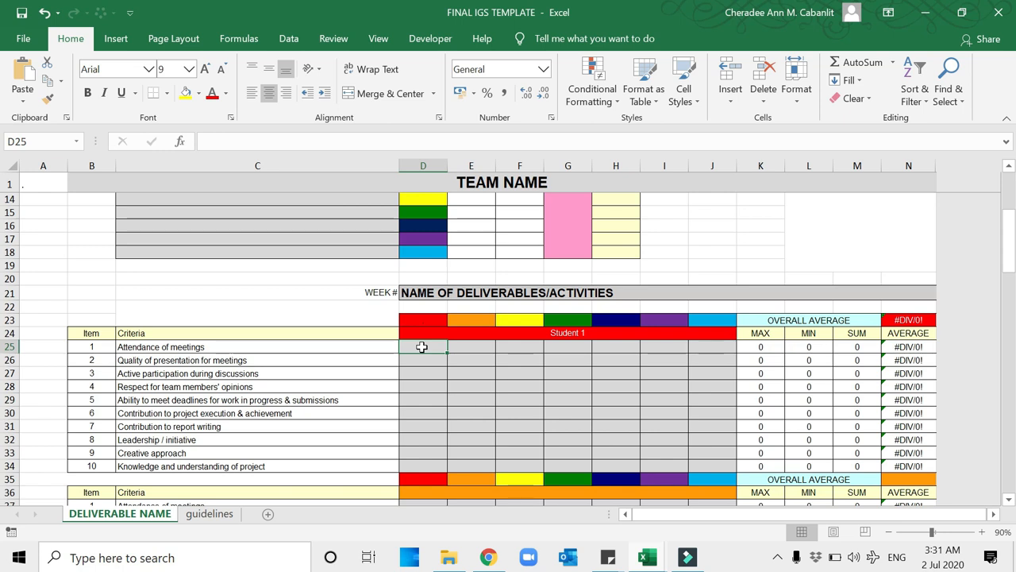
pyautogui.click(416, 345)
pyautogui.click(712, 347)
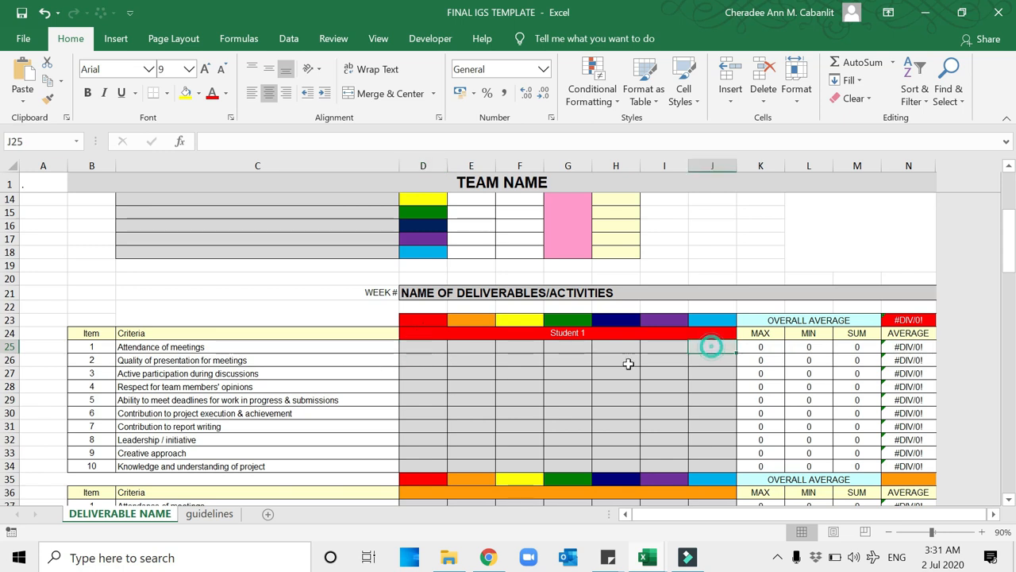
pyautogui.click(420, 350)
pyautogui.scroll(-6, 413, 427)
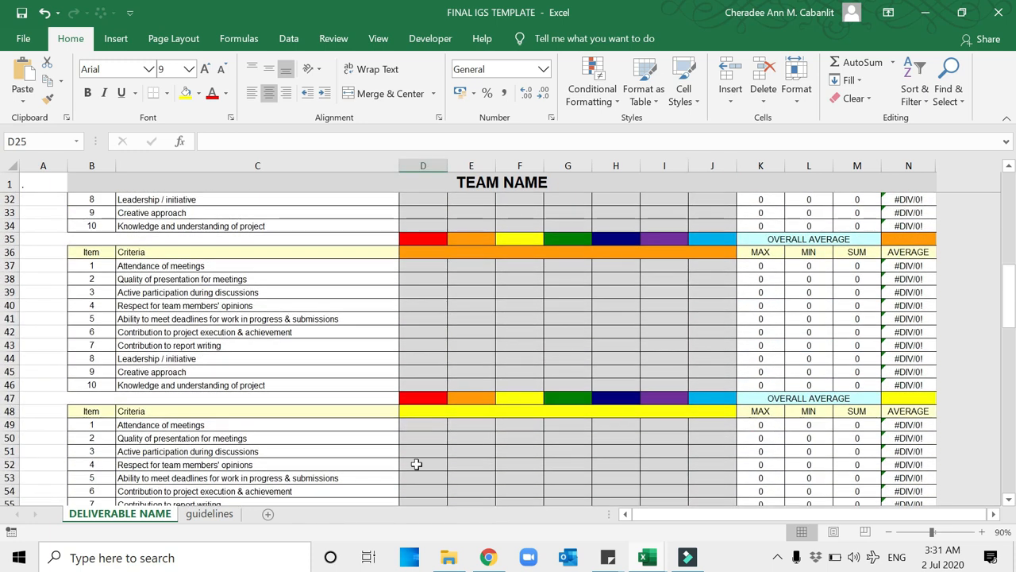
pyautogui.click(416, 464)
pyautogui.scroll(7, 416, 464)
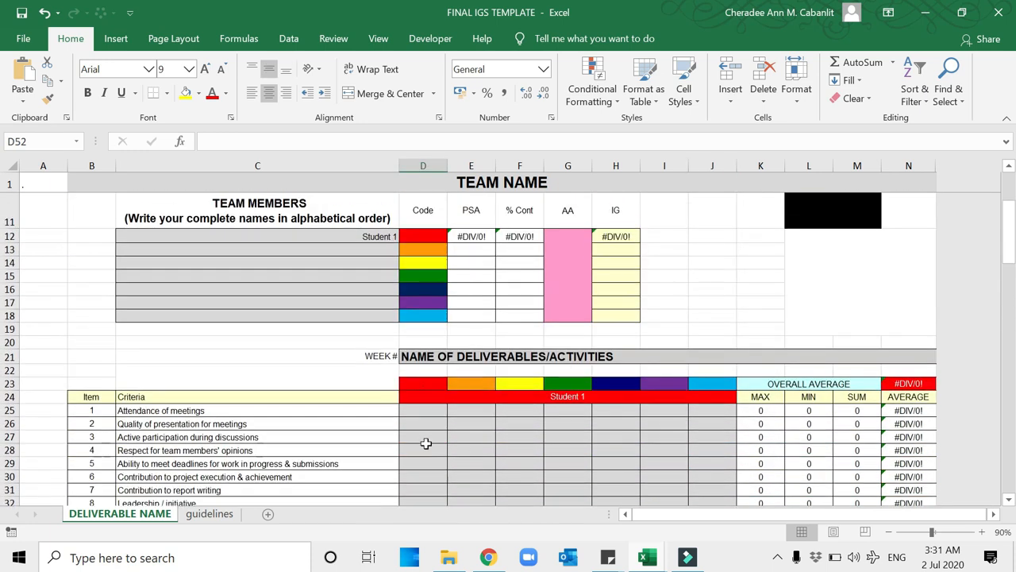
pyautogui.scroll(-2, 426, 443)
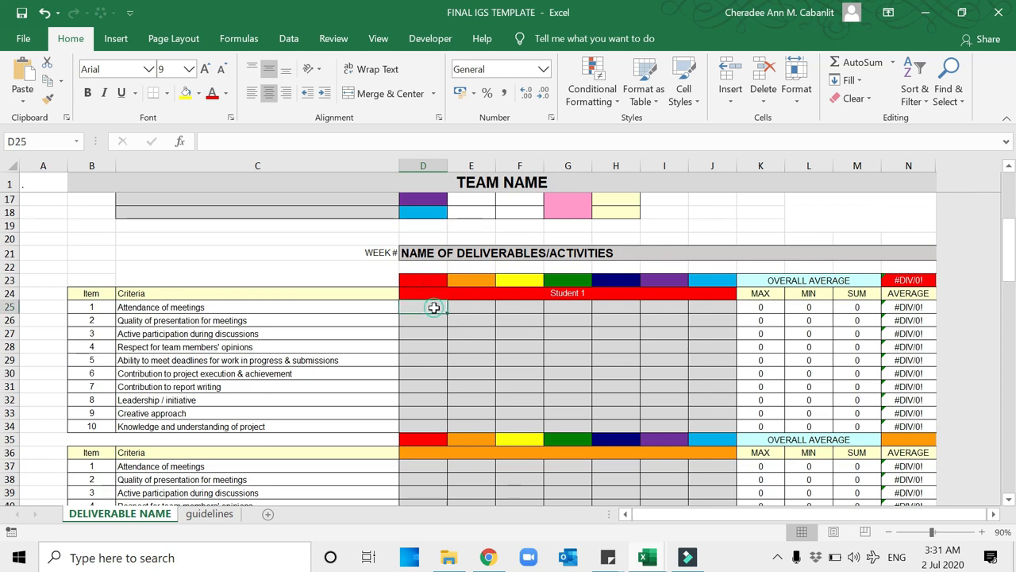
# - Enter the red rater's scores for Student 1 in D25:D34: 10, 10, 9, 8, and 10 for the remaining six criteria
pyautogui.click(434, 307)
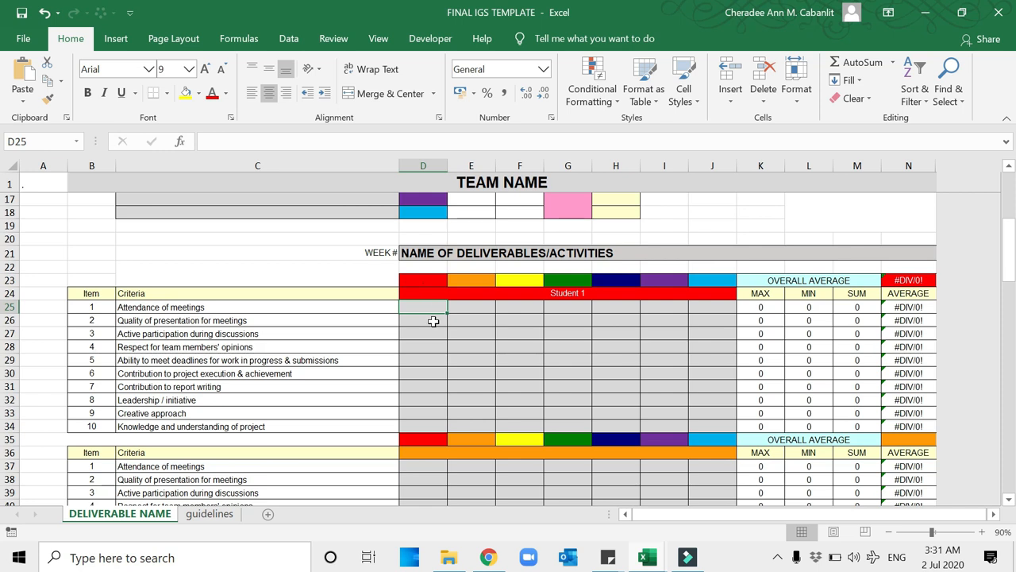
pyautogui.scroll(1, 444, 327)
pyautogui.scroll(-1, 442, 325)
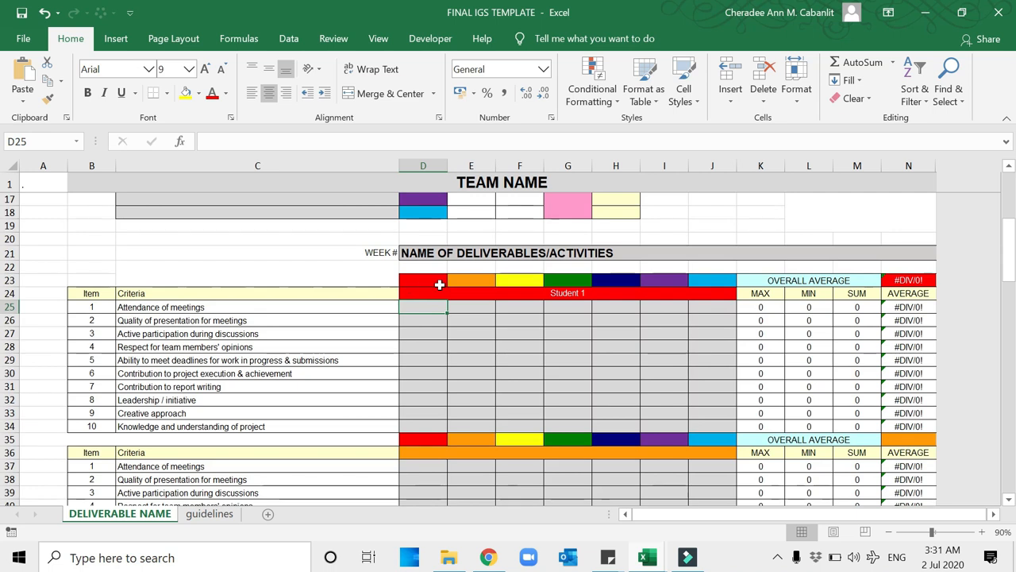
pyautogui.write('10')
pyautogui.press('Return')
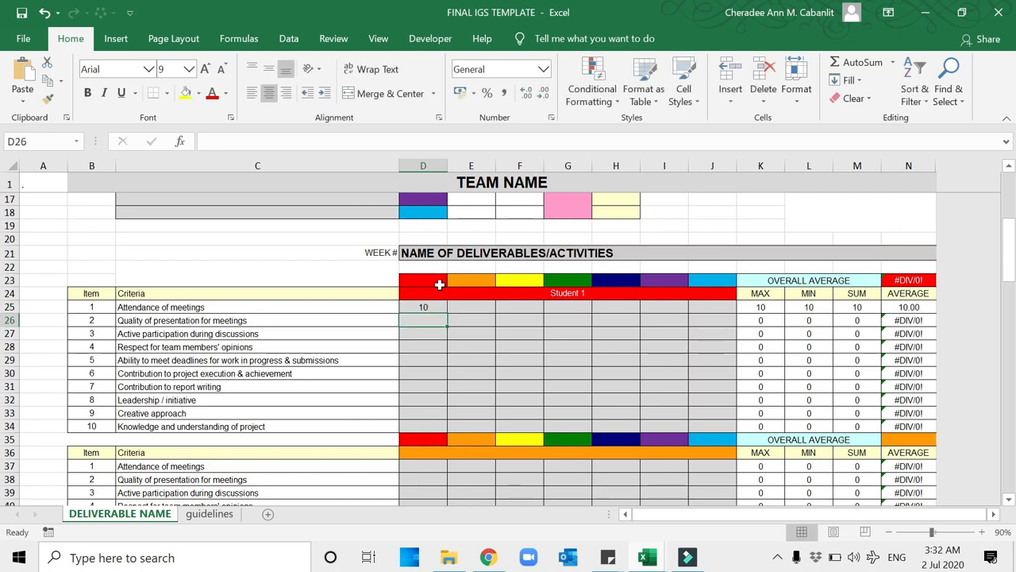
pyautogui.write('10')
pyautogui.press('Return')
pyautogui.write('9')
pyautogui.press('Return')
pyautogui.write('8')
pyautogui.press('Return')
pyautogui.write('19')
pyautogui.press('BackSpace')
pyautogui.write('0')
pyautogui.press('Return')
pyautogui.write('10')
pyautogui.press('Return')
pyautogui.write('10')
pyautogui.press('Return')
pyautogui.write('10')
pyautogui.press('Return')
pyautogui.write('10')
pyautogui.press('Return')
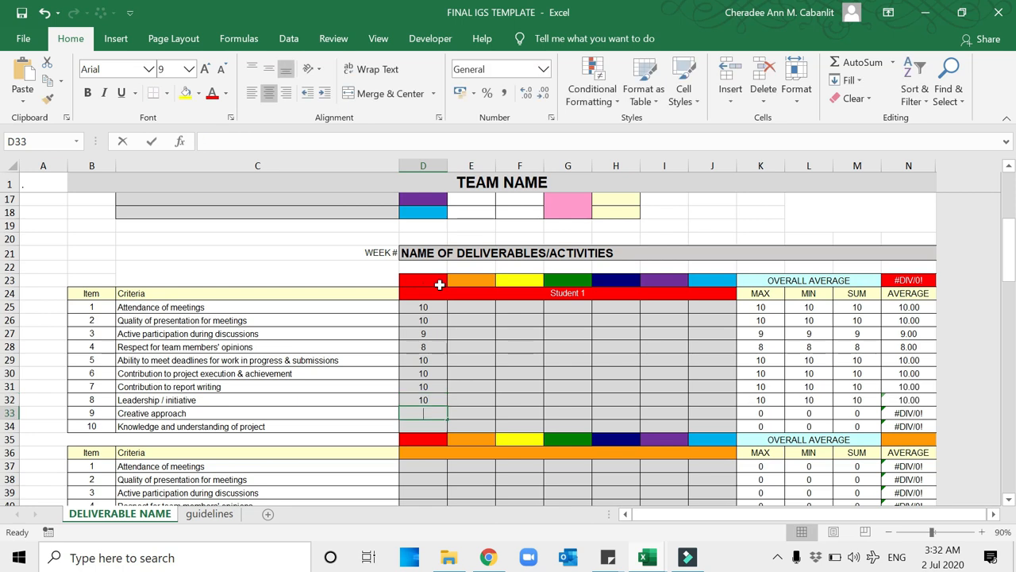
pyautogui.write('10')
pyautogui.press('Return')
pyautogui.scroll(-2, 439, 284)
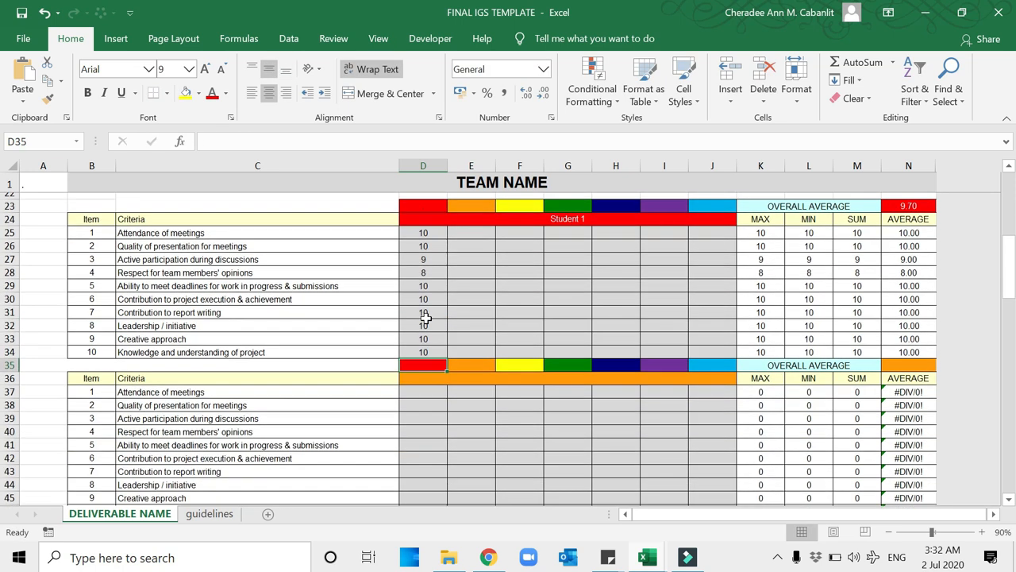
# - Enter Student 2 as the second name in the team members list, in cell C13
pyautogui.click(438, 375)
pyautogui.scroll(4, 439, 380)
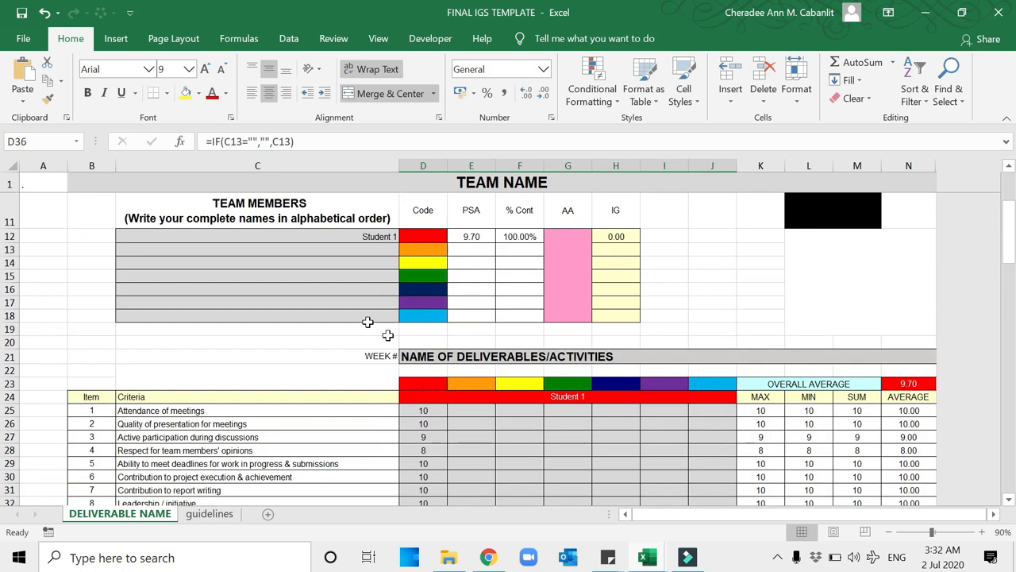
pyautogui.click(355, 258)
pyautogui.click(356, 248)
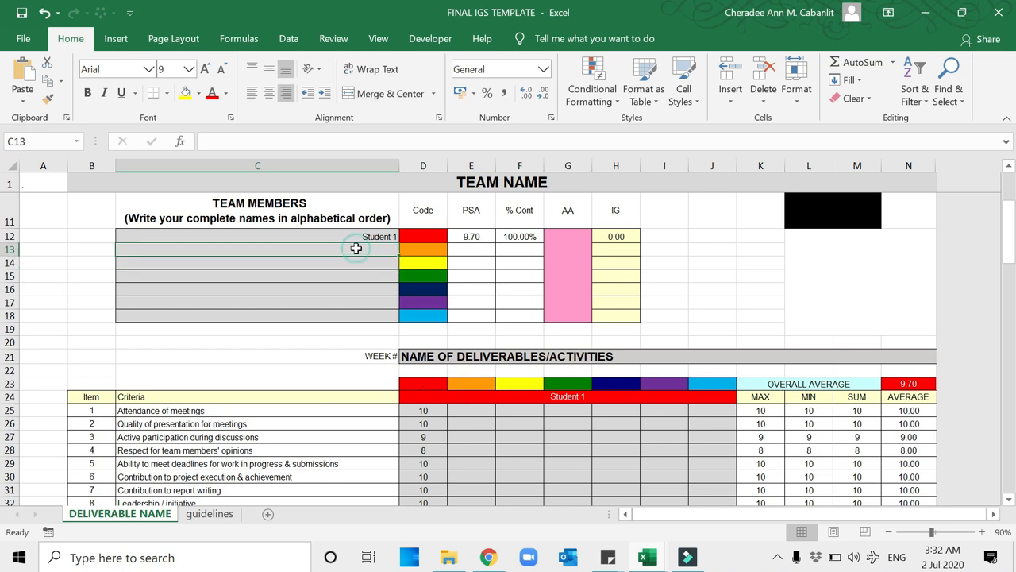
pyautogui.write('Stu')
pyautogui.press('BackSpace')
pyautogui.write('tudent 1')
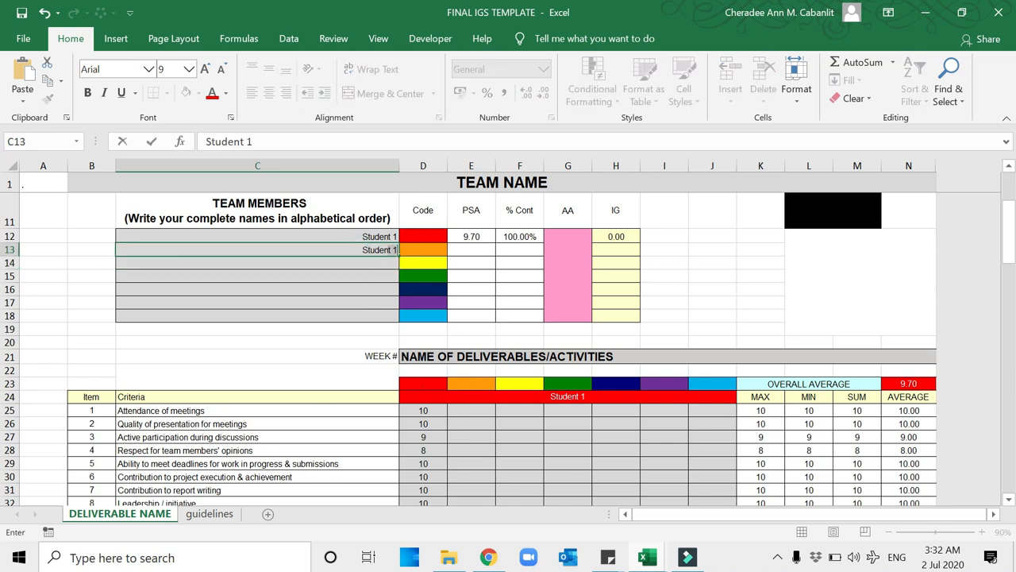
pyautogui.press('BackSpace')
pyautogui.write('2')
pyautogui.press('Return')
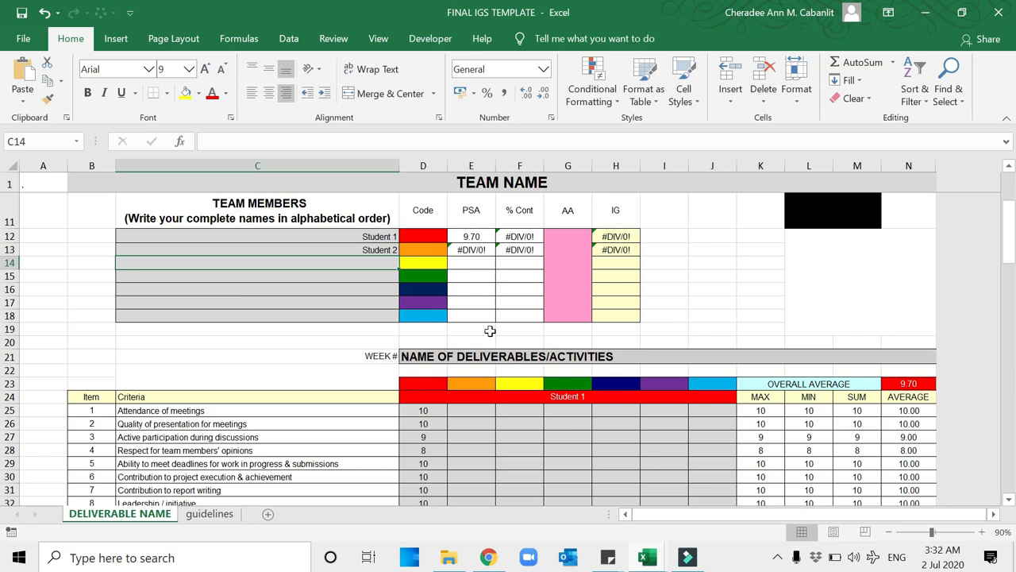
# - Enter the red rater's scores for Student 2 in D37:D46: 8, 7, 9, and 10 for the remaining seven criteria
pyautogui.scroll(-6, 492, 334)
pyautogui.click(426, 305)
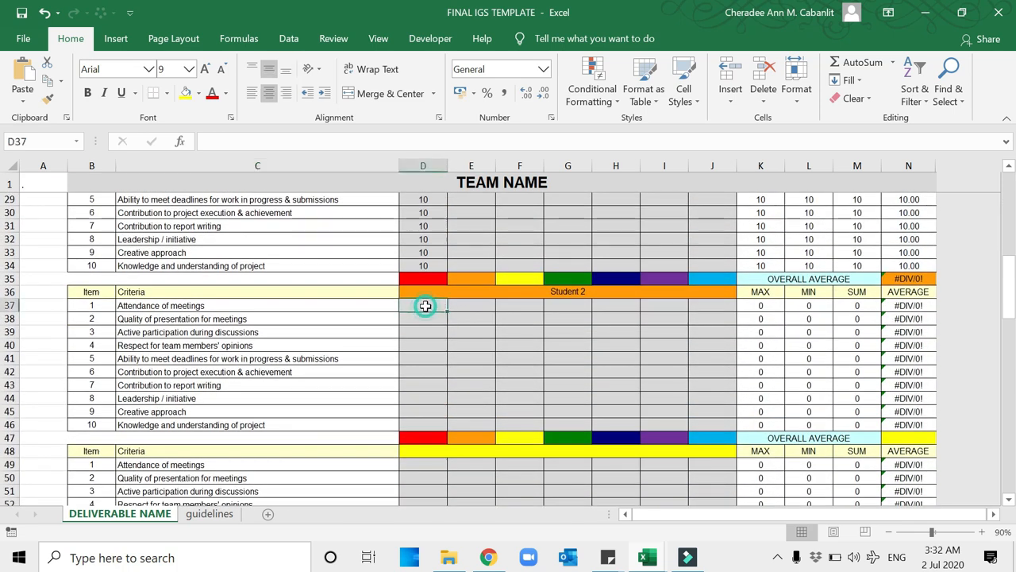
pyautogui.write('8')
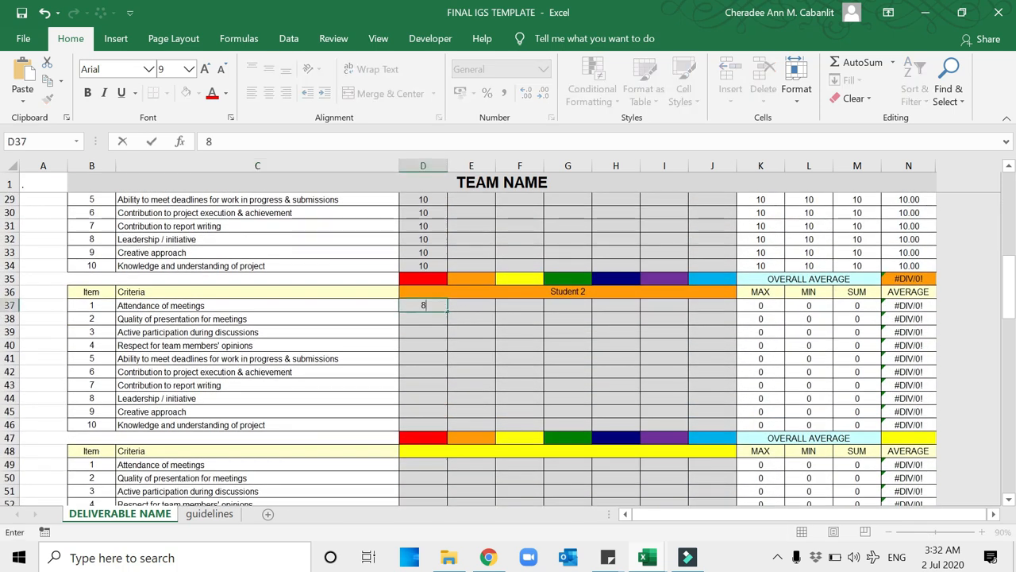
pyautogui.press('Return')
pyautogui.write('7')
pyautogui.press('Return')
pyautogui.write('9')
pyautogui.press('Return')
pyautogui.write('10')
pyautogui.press('Return')
pyautogui.write('10')
pyautogui.press('Return')
pyautogui.write('10')
pyautogui.press('Return')
pyautogui.write('10')
pyautogui.press('Return')
pyautogui.write('10')
pyautogui.press('Return')
pyautogui.write('10')
pyautogui.press('Return')
pyautogui.write('1')
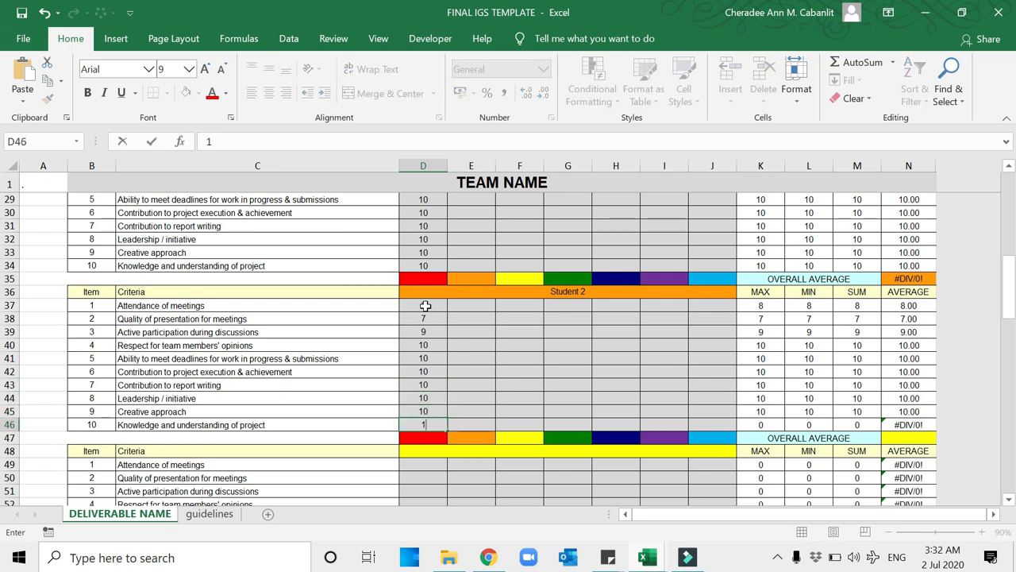
pyautogui.write('0')
pyautogui.press('Return')
# - Look over the Student 2 block, the empty yellow-headed block below it, and the team members summary table
pyautogui.scroll(3, 561, 414)
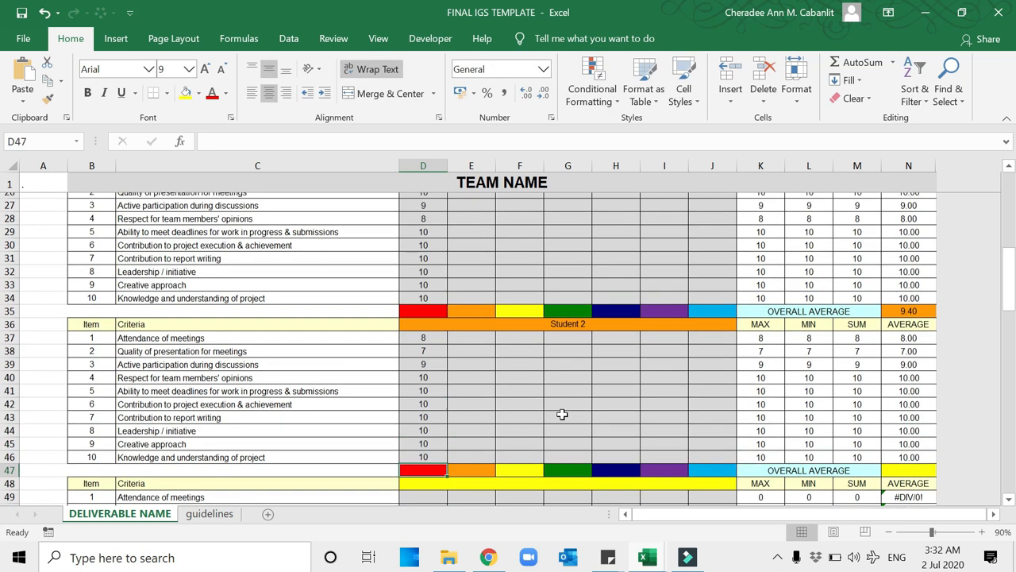
pyautogui.scroll(-5, 561, 413)
pyautogui.scroll(-2, 561, 413)
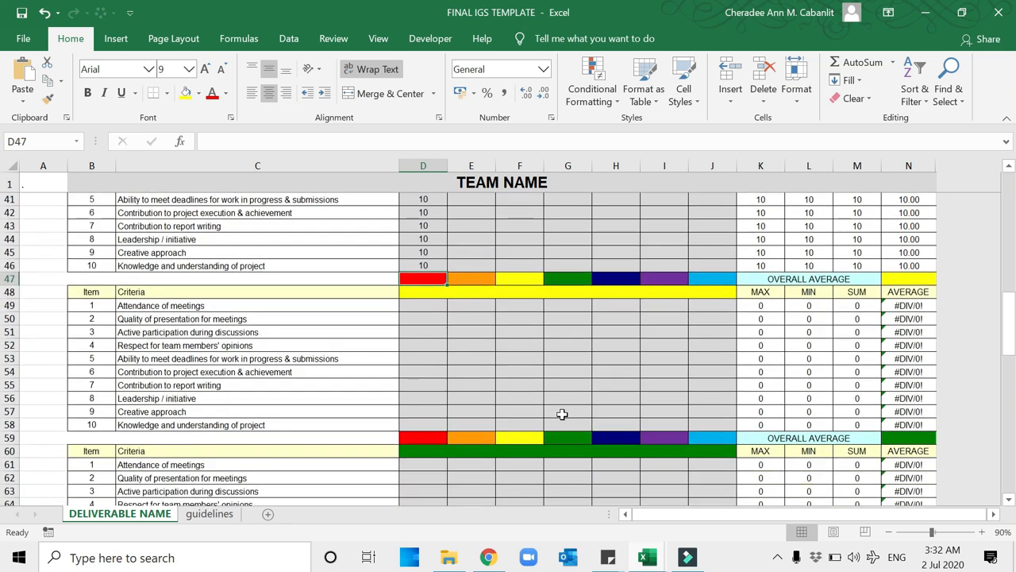
pyautogui.scroll(11, 561, 414)
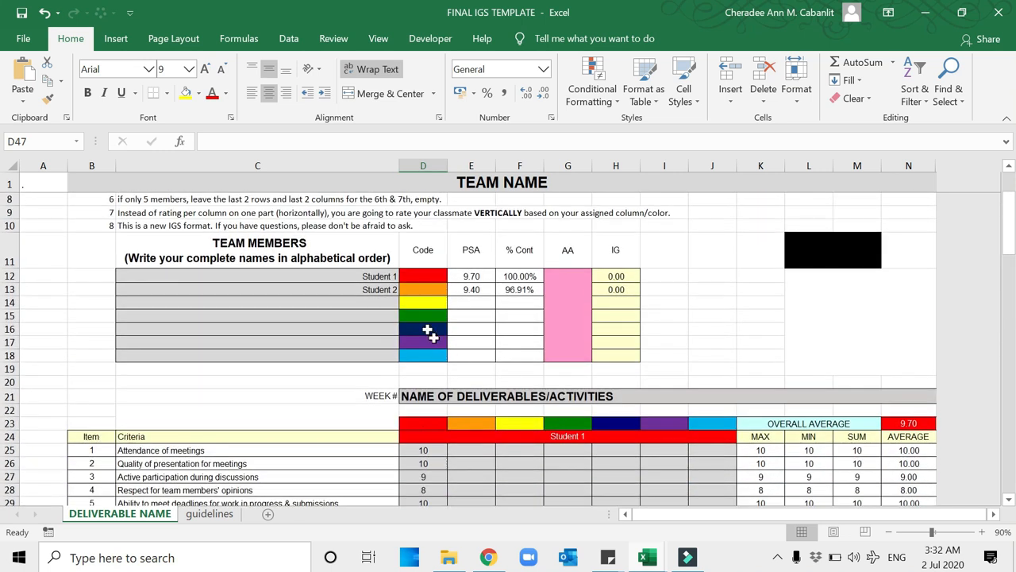
# - Compare Student 2's orange code in D13 with the orange rating column E in the Student 1, Student 2 and yellow-headed blocks
pyautogui.click(423, 286)
pyautogui.scroll(-3, 500, 370)
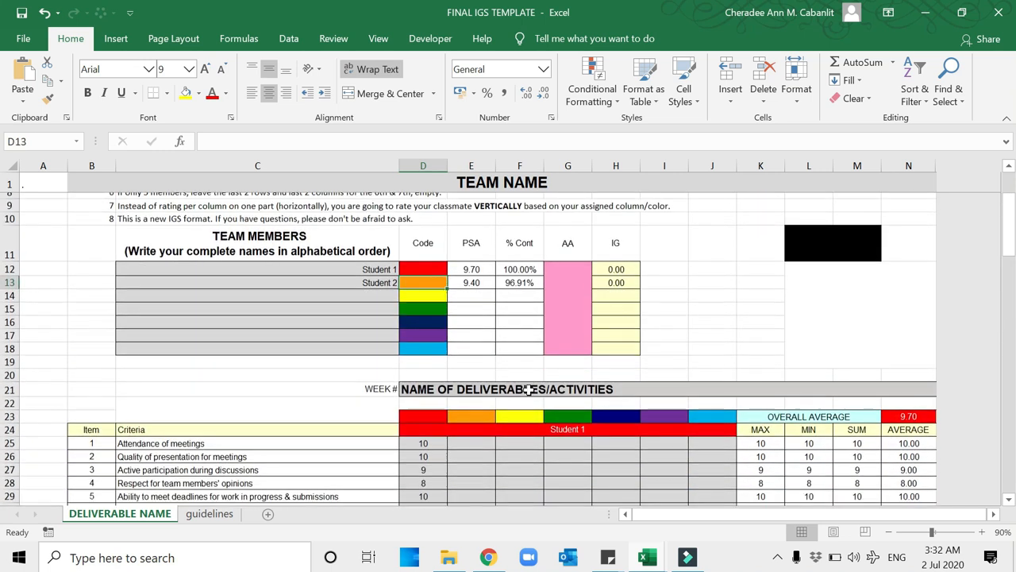
pyautogui.moveTo(473, 285); pyautogui.dragTo(476, 334)
pyautogui.moveTo(472, 383); pyautogui.dragTo(472, 431)
pyautogui.scroll(-3, 479, 436)
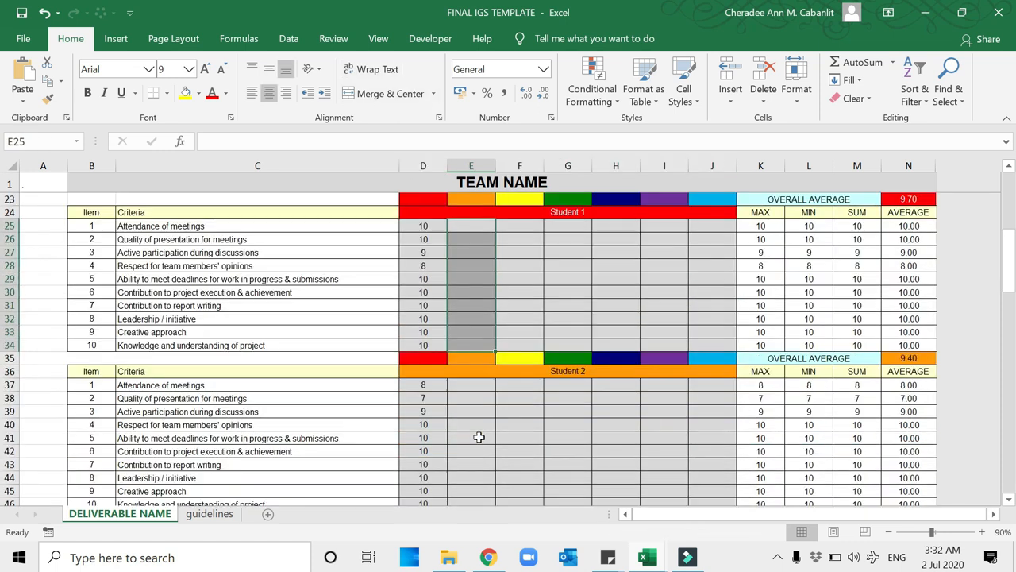
pyautogui.moveTo(476, 344); pyautogui.dragTo(474, 457)
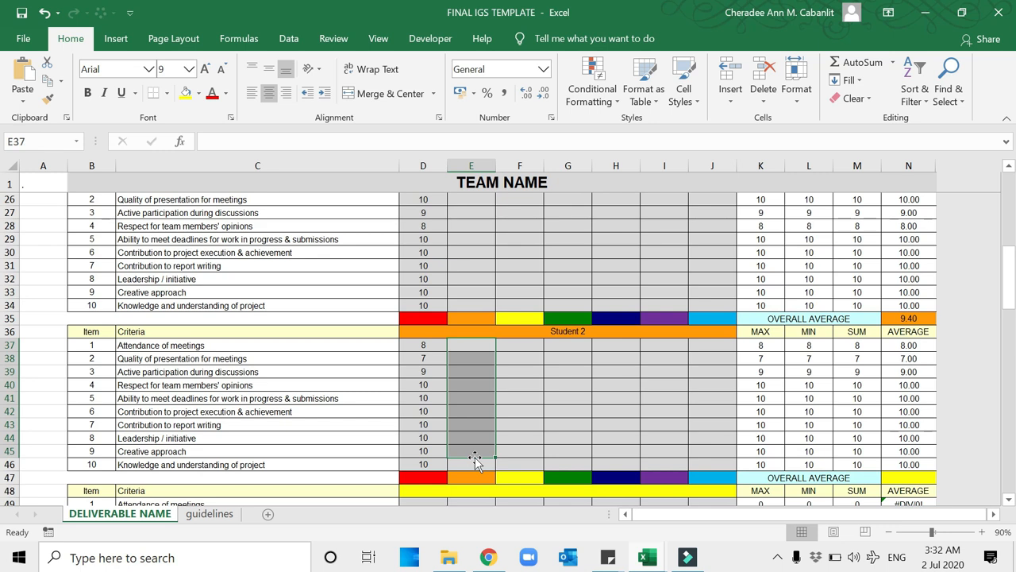
pyautogui.scroll(-2, 474, 457)
pyautogui.click(475, 456)
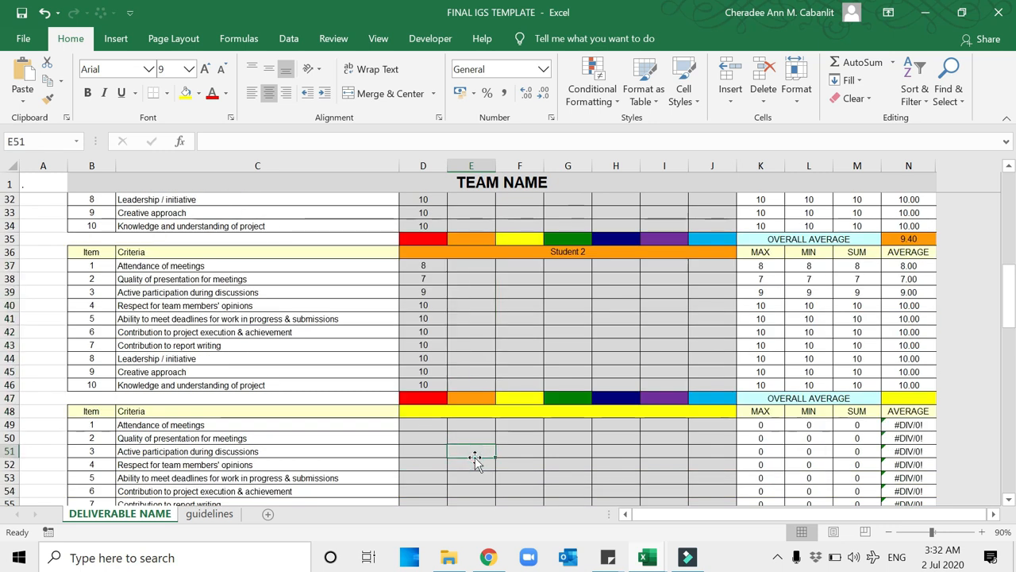
# - Examine the yellow rating column F, checking its cells in the Student 1 and Student 2 blocks
pyautogui.scroll(7, 474, 457)
pyautogui.click(519, 385)
pyautogui.click(519, 411)
pyautogui.scroll(-2, 519, 411)
pyautogui.moveTo(519, 306); pyautogui.dragTo(519, 453)
pyautogui.scroll(-2, 514, 423)
pyautogui.scroll(4, 517, 449)
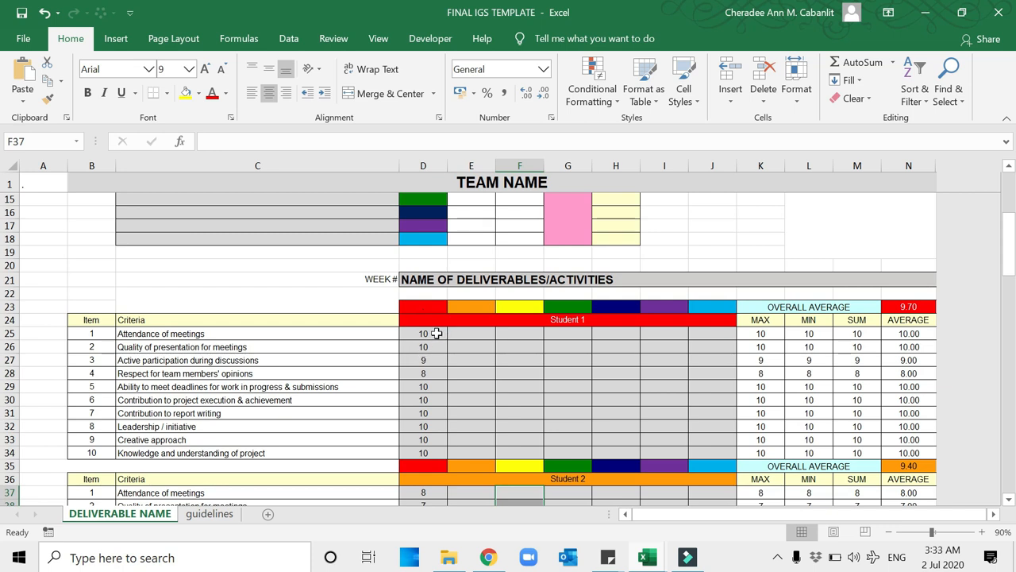
# - Trace how Student 1's scores in D25:J34 feed the overall average in N23 and the PSA in E12
pyautogui.moveTo(436, 333); pyautogui.dragTo(705, 452)
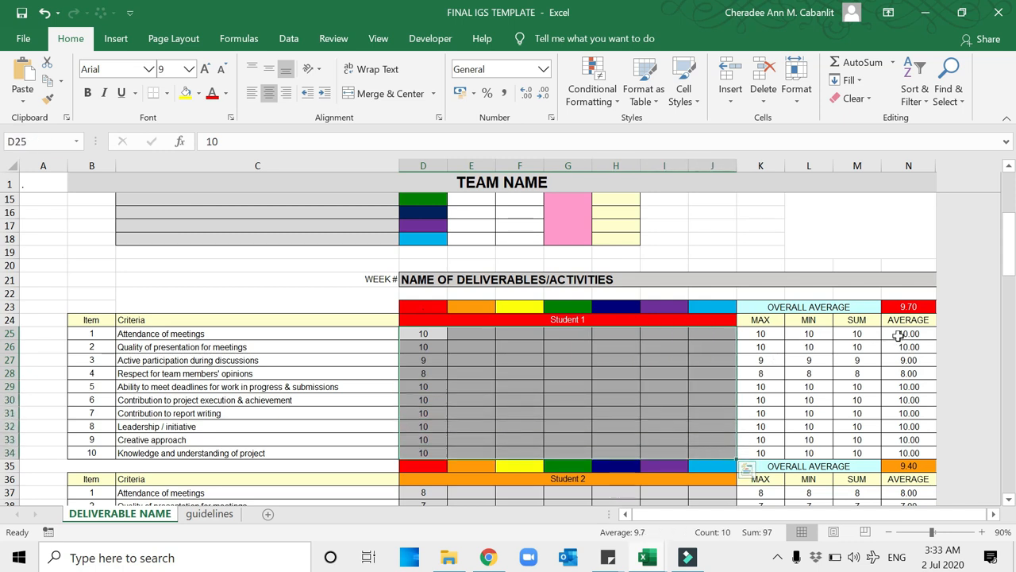
pyautogui.click(901, 306)
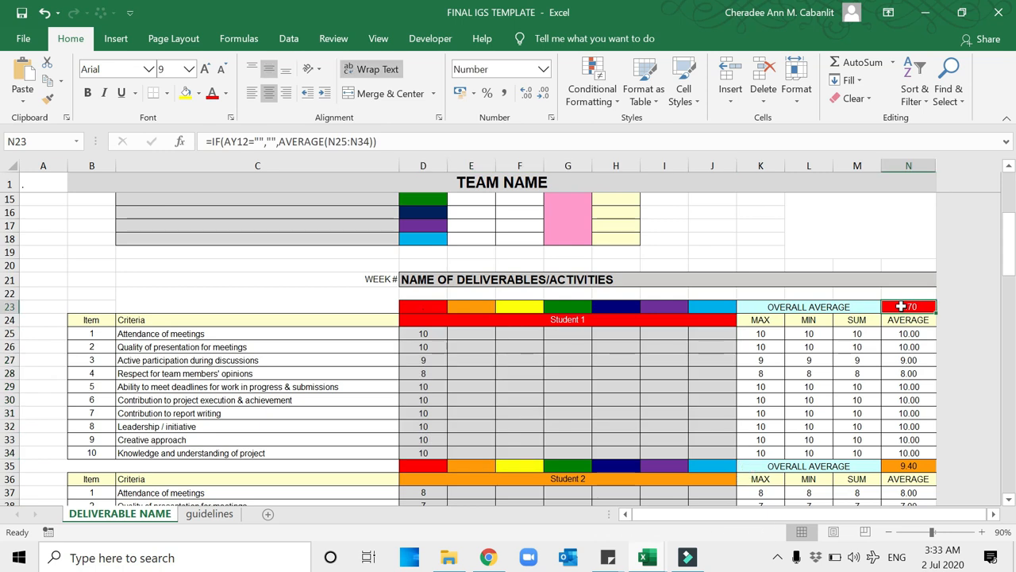
pyautogui.scroll(2, 901, 306)
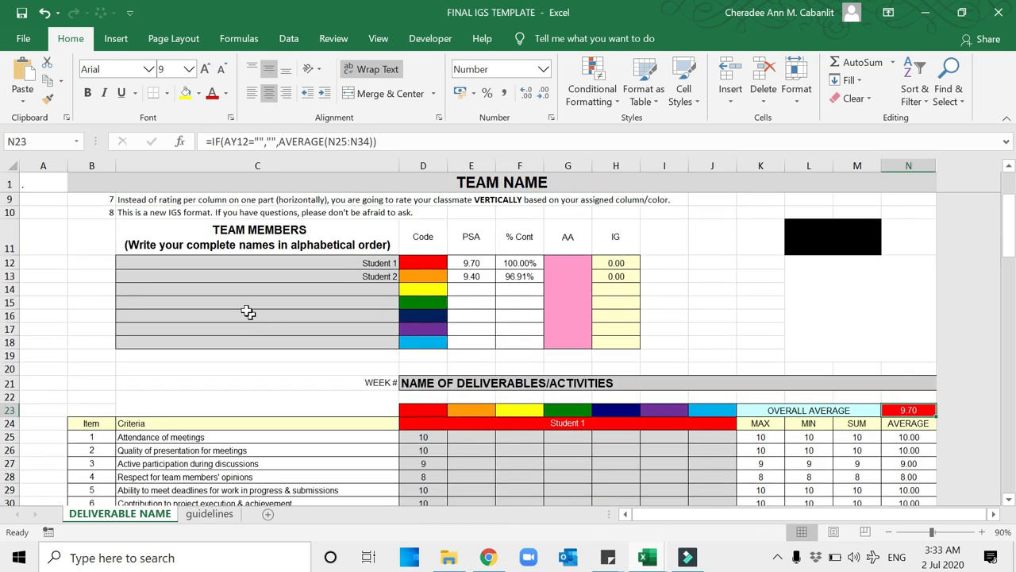
pyautogui.click(348, 263)
pyautogui.click(460, 263)
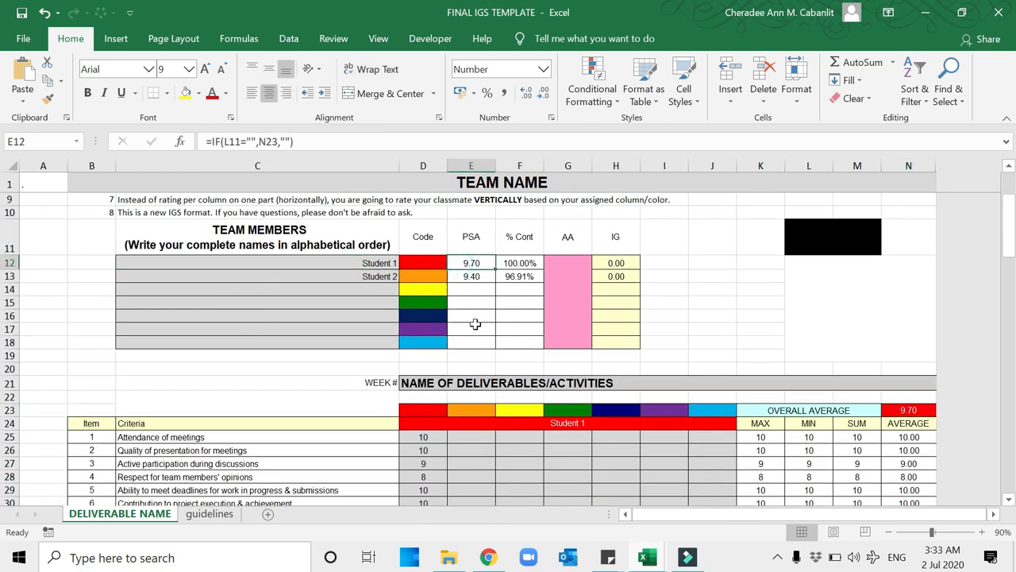
pyautogui.scroll(-2, 482, 406)
pyautogui.moveTo(431, 333); pyautogui.dragTo(706, 453)
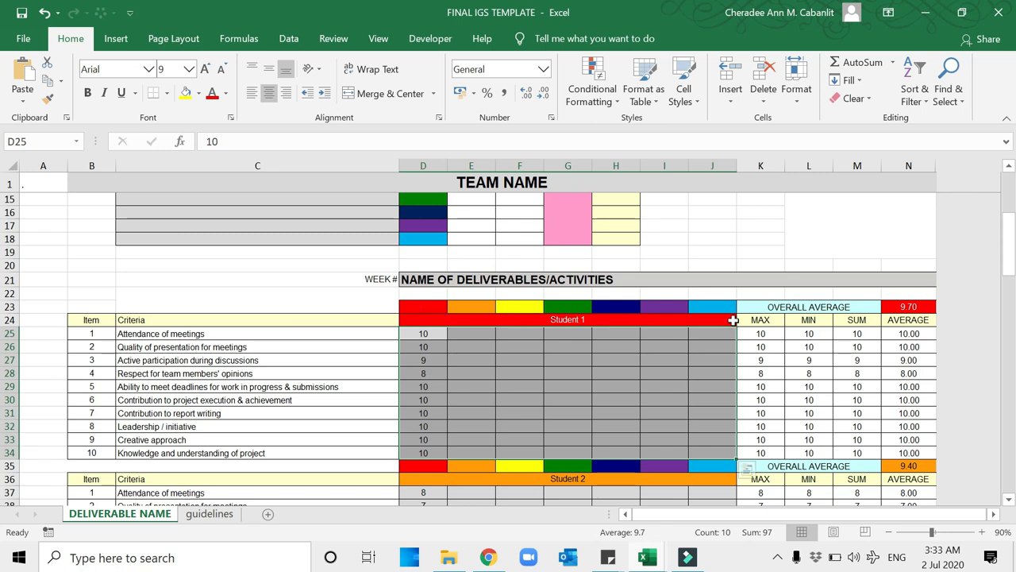
# - Look over the Student 1 and Student 2 blocks and the team members table, and check the warning area at L12
pyautogui.scroll(2, 505, 406)
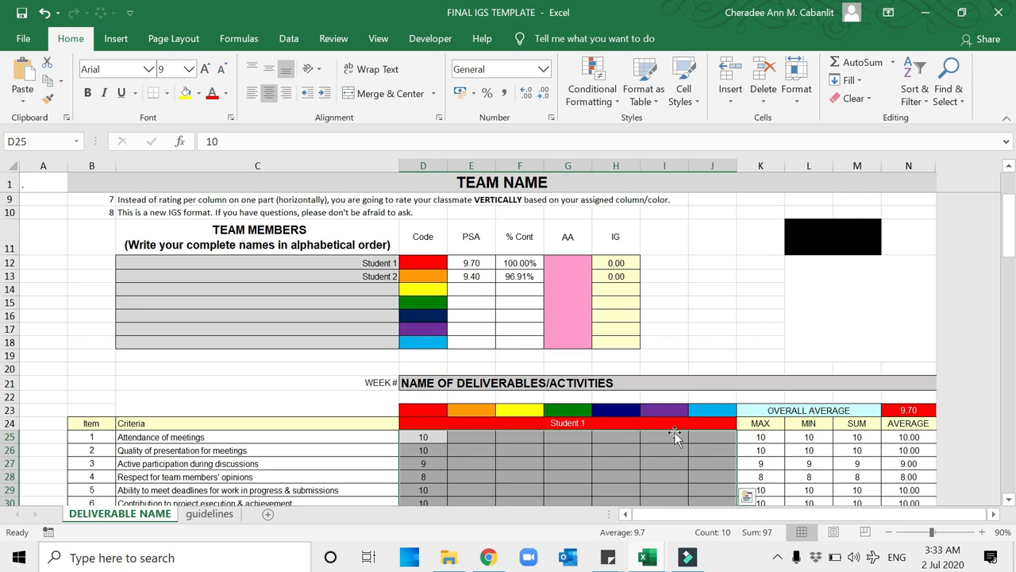
pyautogui.scroll(-1, 674, 431)
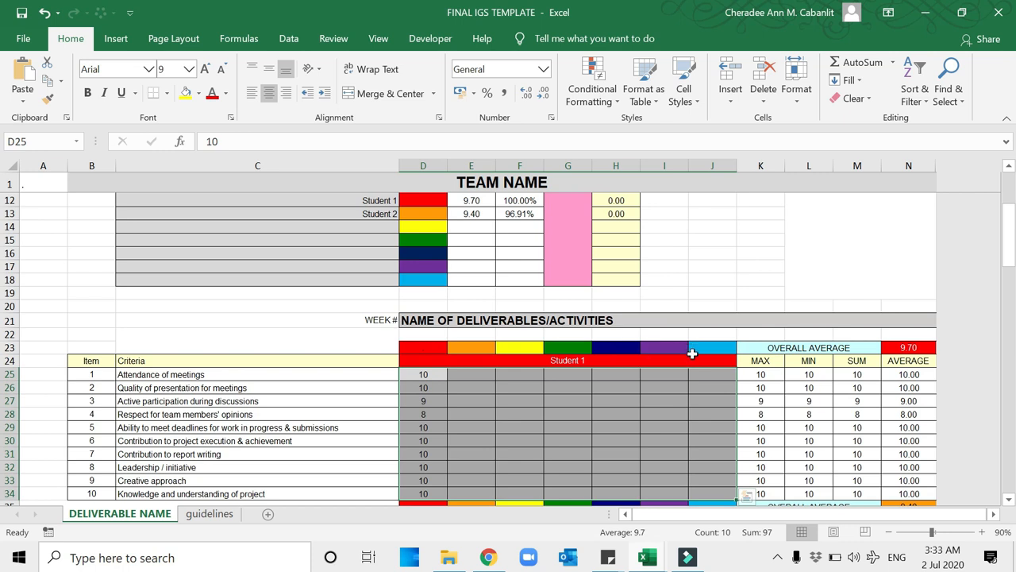
pyautogui.scroll(-3, 742, 393)
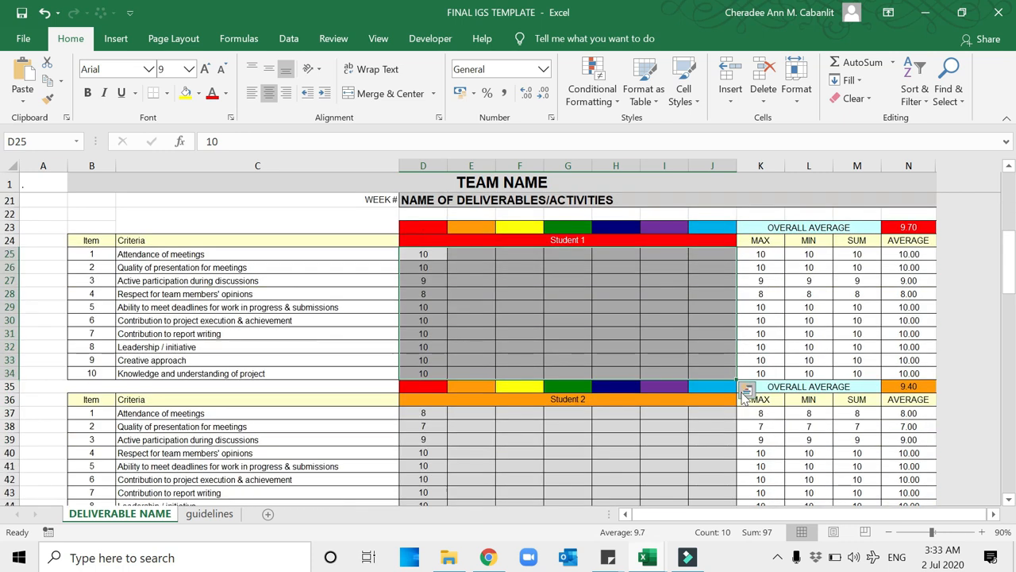
pyautogui.scroll(6, 554, 448)
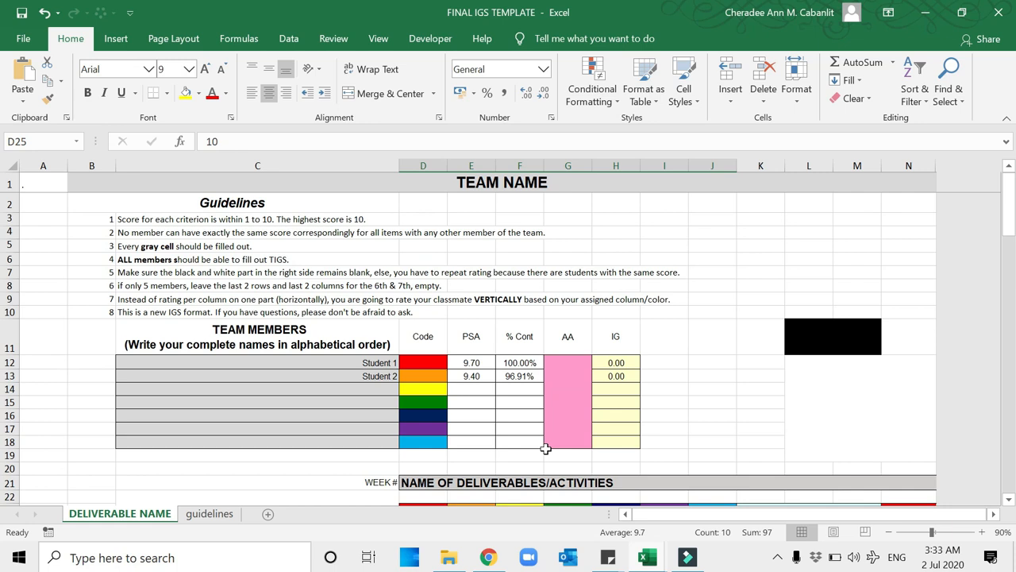
pyautogui.click(862, 383)
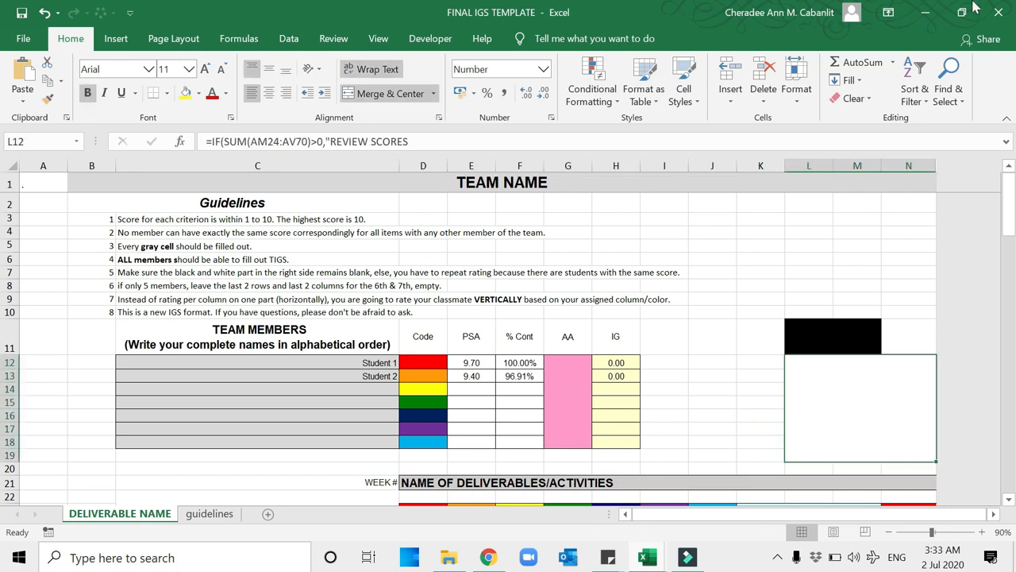
# - Switch to the completed TIGS workbook and examine its review-scores warning in L12 alongside the Student 1 ratings
pyautogui.click(925, 13)
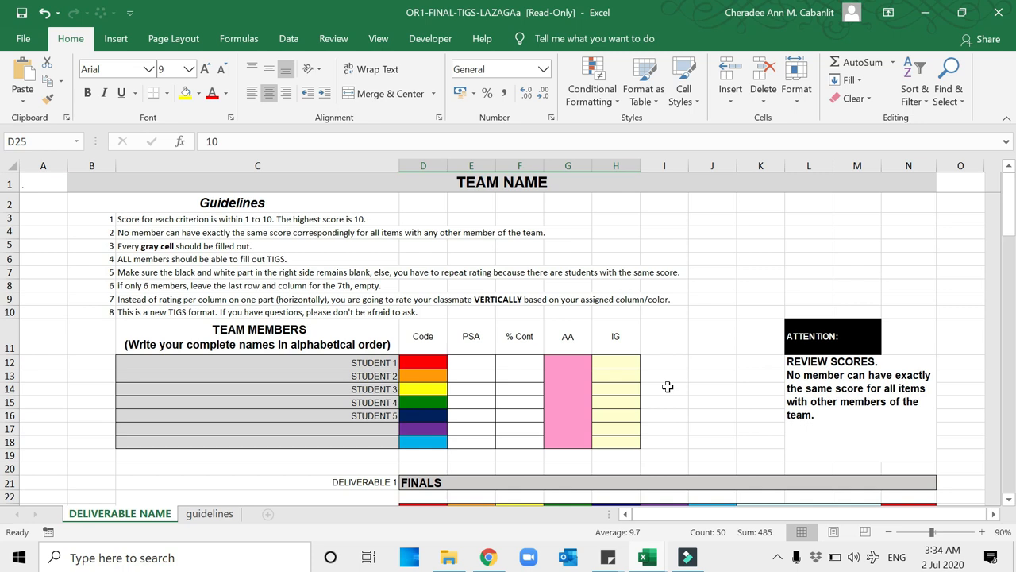
pyautogui.click(861, 367)
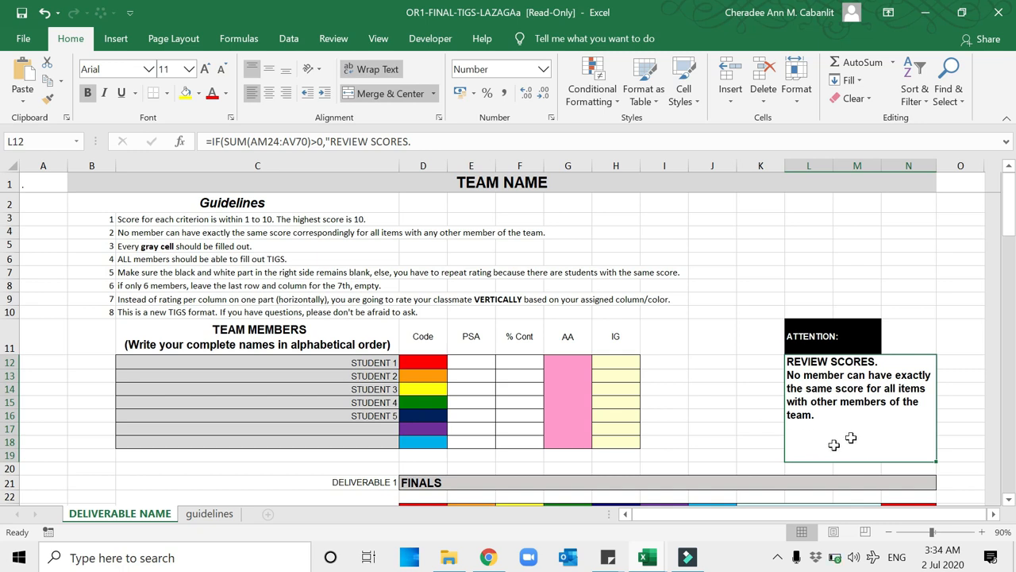
pyautogui.scroll(-1, 521, 494)
pyautogui.scroll(-2, 517, 482)
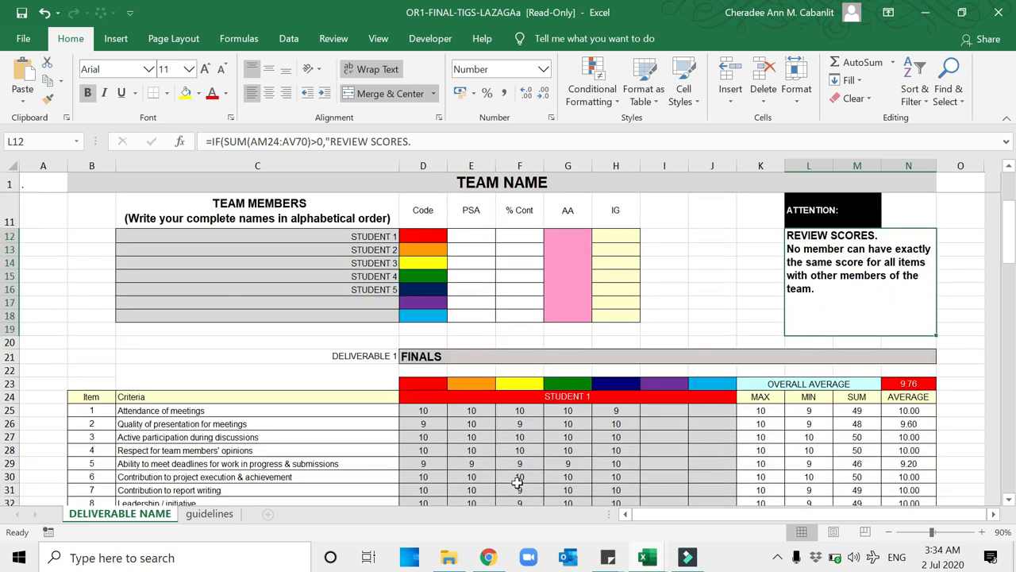
pyautogui.scroll(3, 684, 436)
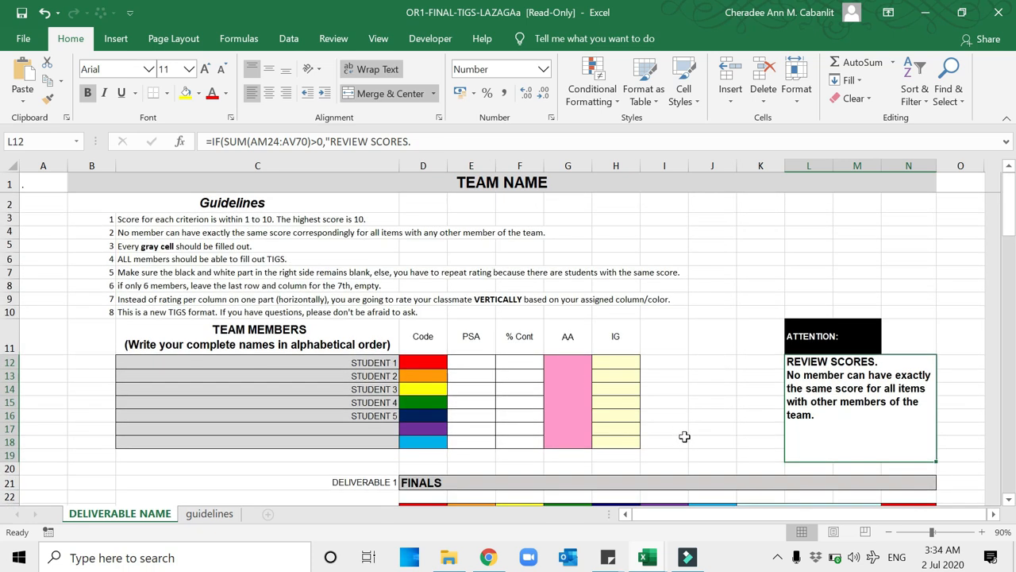
# - Examine the % Cont, AA and IG columns of the team members table
pyautogui.moveTo(510, 359); pyautogui.dragTo(516, 429)
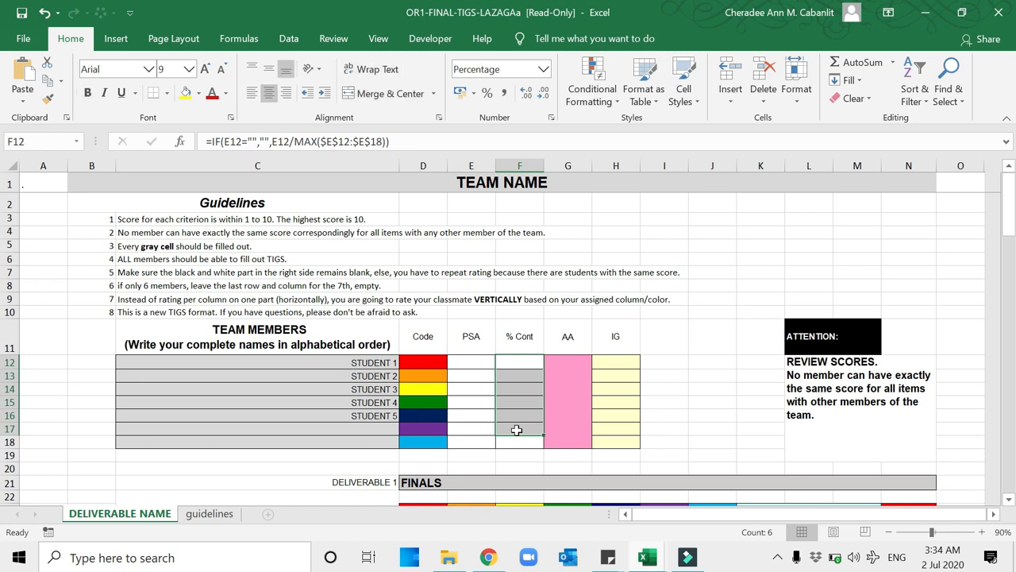
pyautogui.click(572, 401)
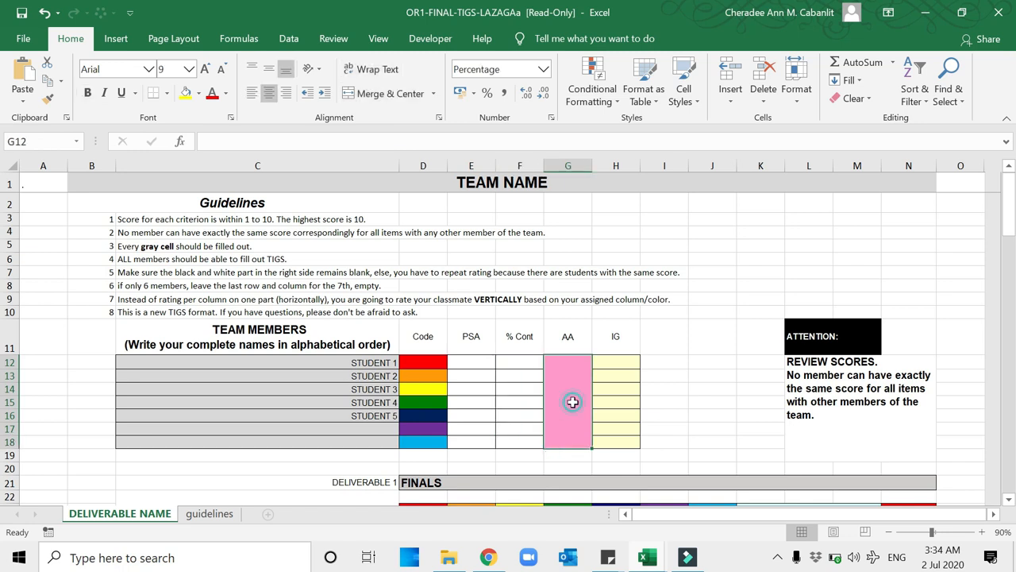
pyautogui.moveTo(603, 359); pyautogui.dragTo(613, 413)
# - Look through the student rating blocks and compare Student 4's scores in D61:F70 and H61:H70
pyautogui.scroll(-6, 731, 410)
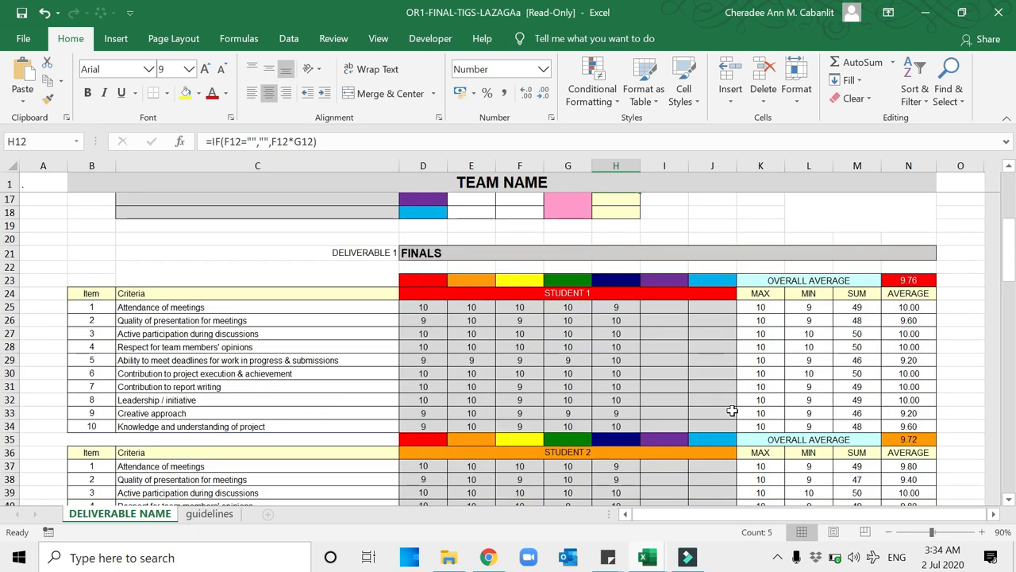
pyautogui.scroll(-5, 731, 410)
pyautogui.scroll(-8, 731, 410)
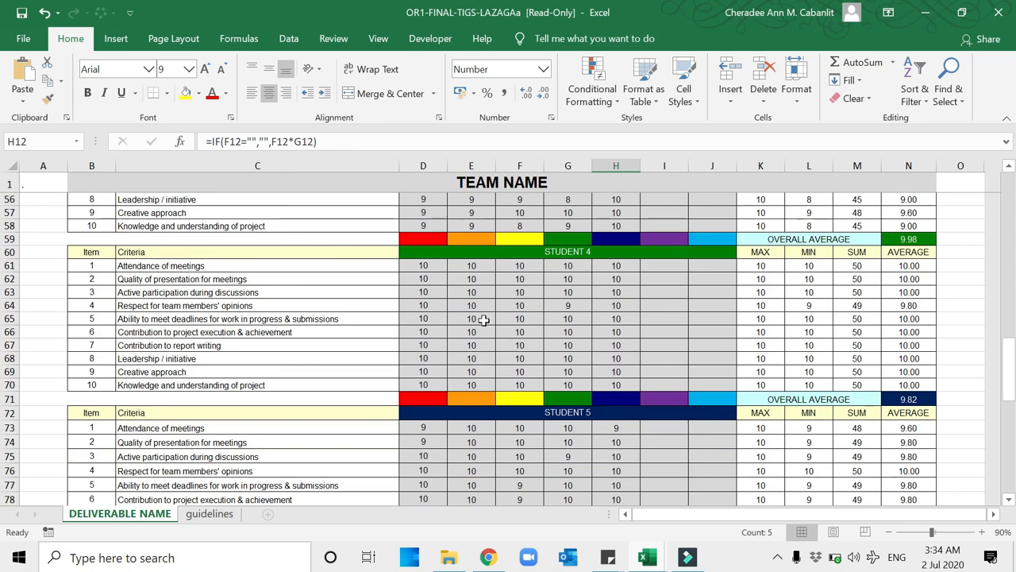
pyautogui.moveTo(420, 260); pyautogui.dragTo(519, 381)
pyautogui.moveTo(615, 267); pyautogui.dragTo(618, 385)
# - Unhide the hidden columns beyond column O on the DELIVERABLE NAME sheet
pyautogui.scroll(18, 999, 343)
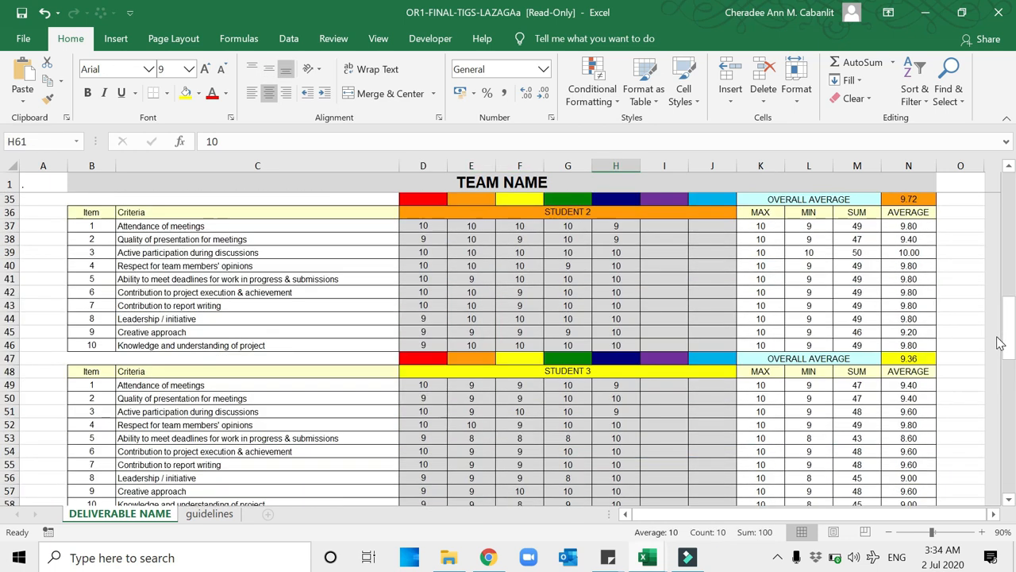
pyautogui.moveTo(709, 520); pyautogui.dragTo(810, 519)
pyautogui.click(991, 516)
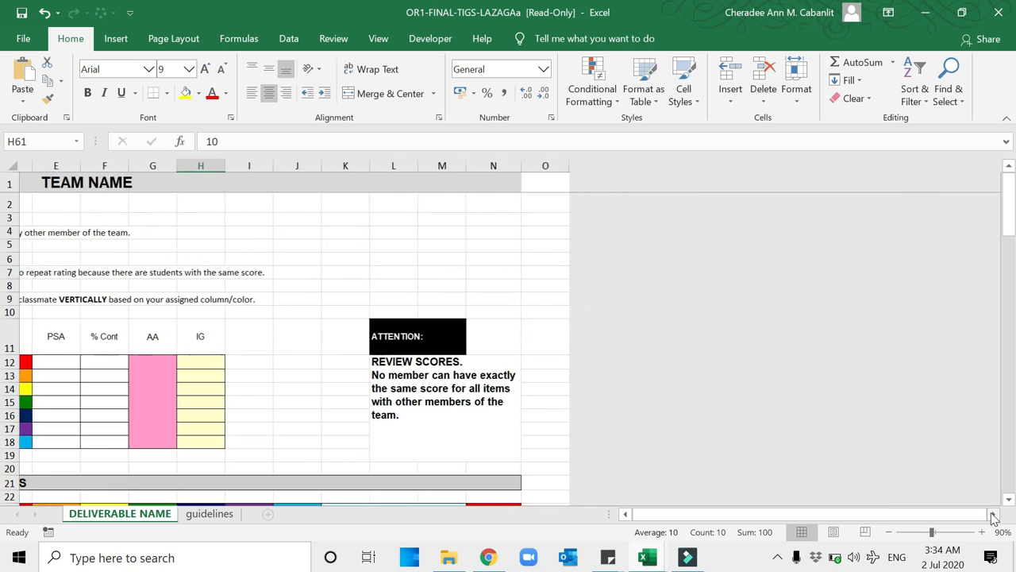
pyautogui.click(491, 165)
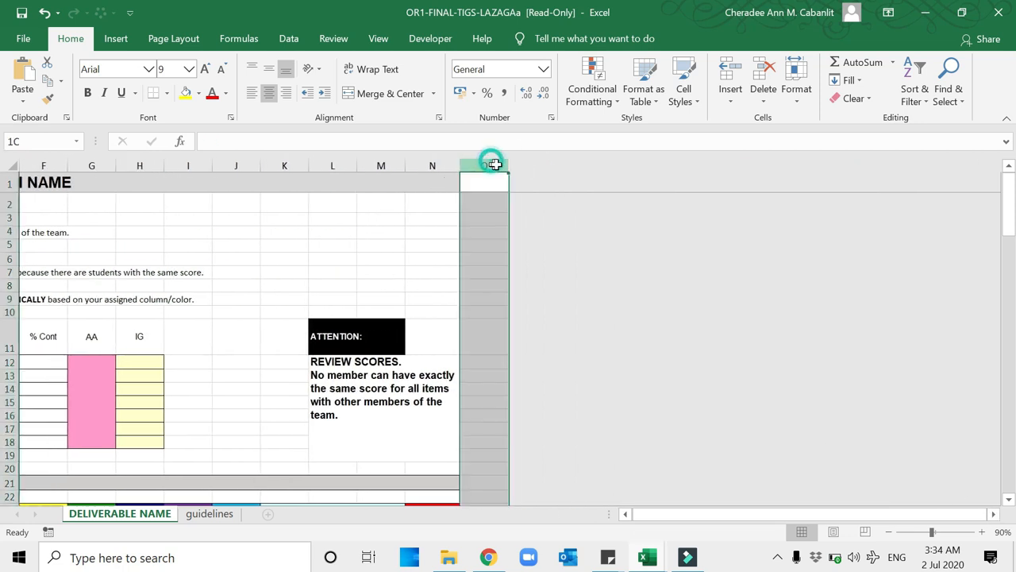
pyautogui.rightClick(496, 165)
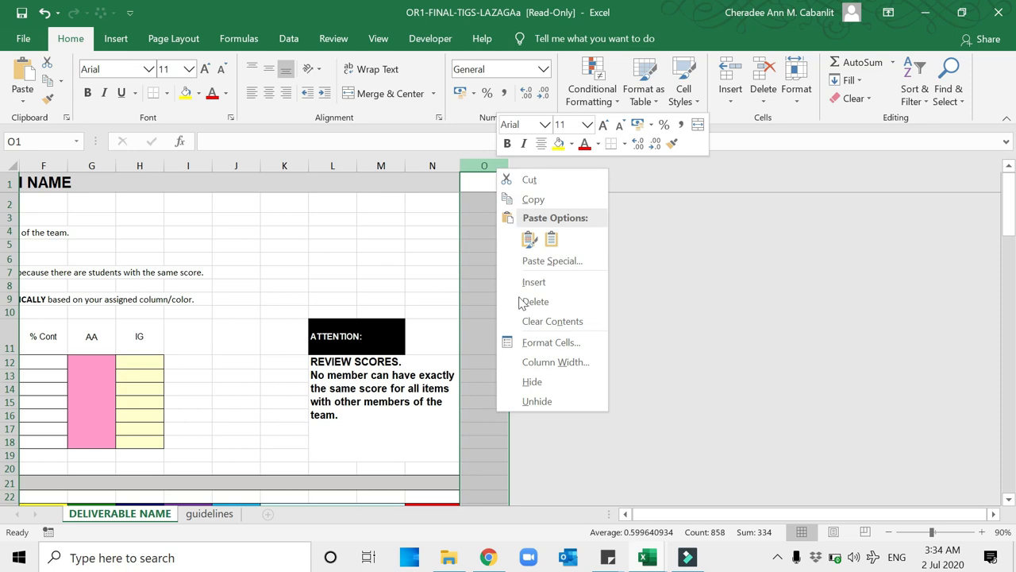
pyautogui.click(533, 402)
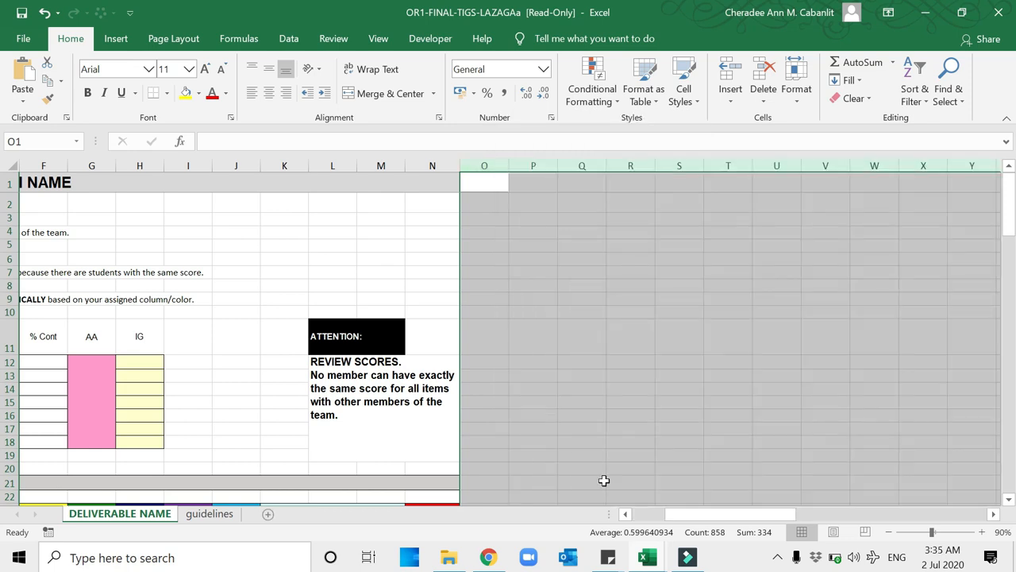
# - Examine the same-score check rows in columns AM to AV for each student block
pyautogui.moveTo(722, 516); pyautogui.dragTo(902, 512)
pyautogui.scroll(-7, 898, 399)
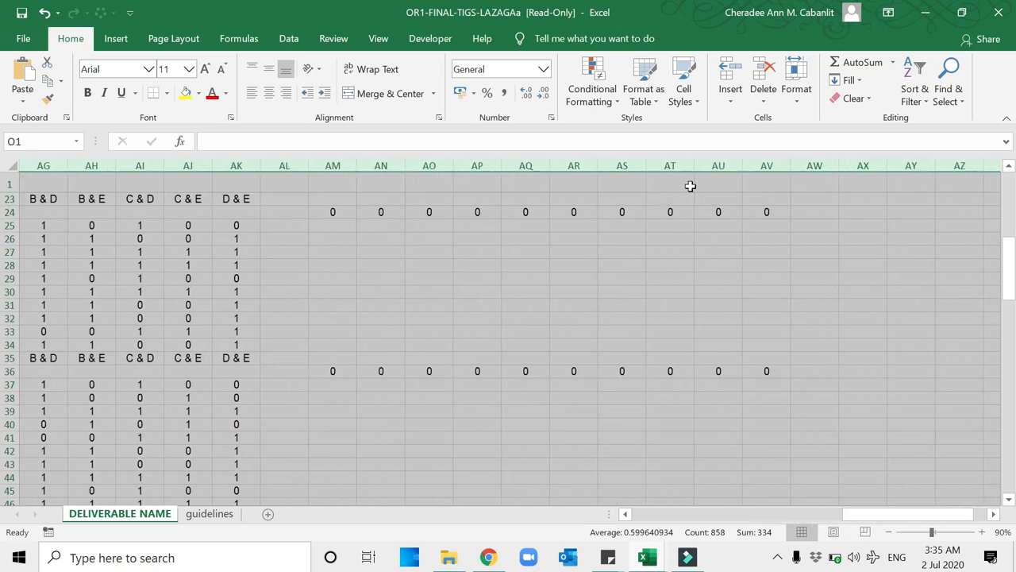
pyautogui.scroll(1, 714, 230)
pyautogui.click(581, 278)
pyautogui.scroll(-5, 581, 278)
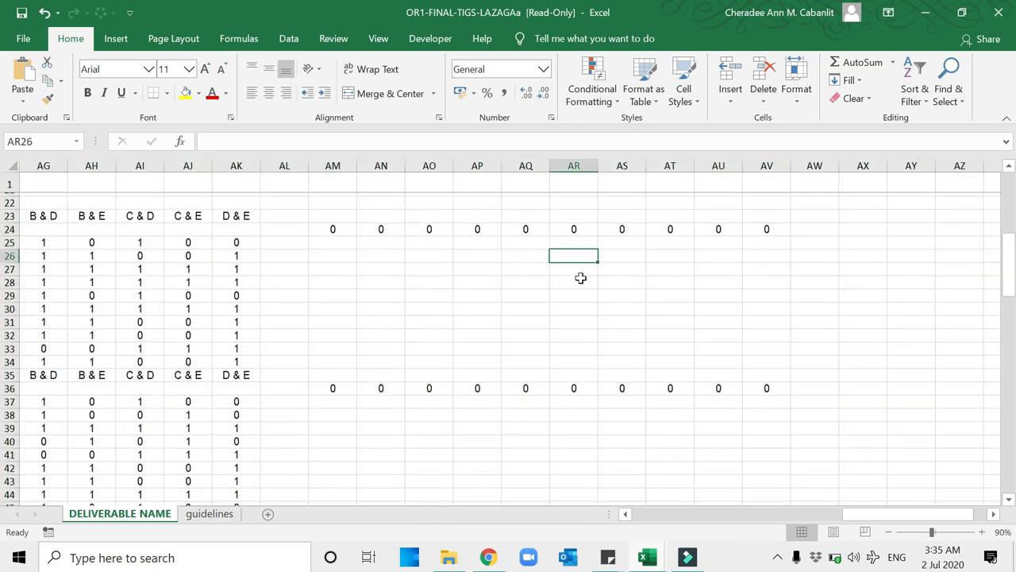
pyautogui.scroll(-6, 580, 278)
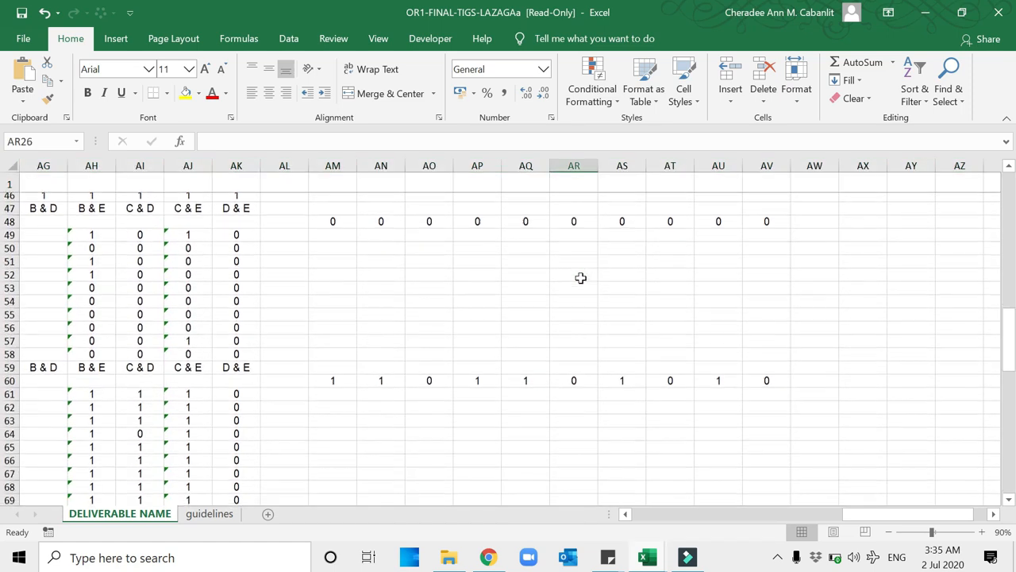
# - Check Student 4's same-score check cells AM60, AN60, AP60, AQ60, AS60 and AU60
pyautogui.click(348, 289)
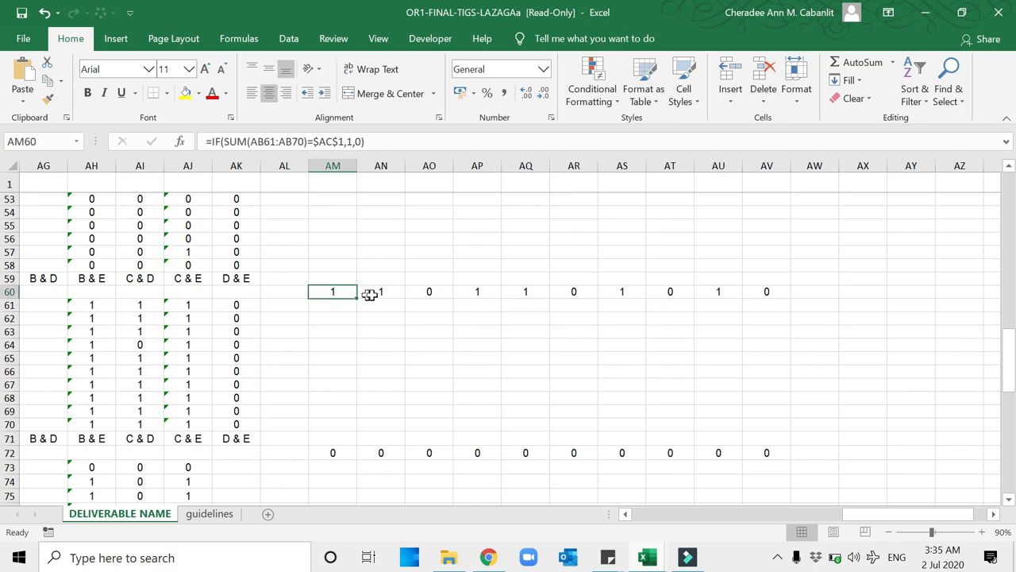
pyautogui.moveTo(345, 291); pyautogui.dragTo(385, 290)
pyautogui.hotkey('ctrl', 'v')
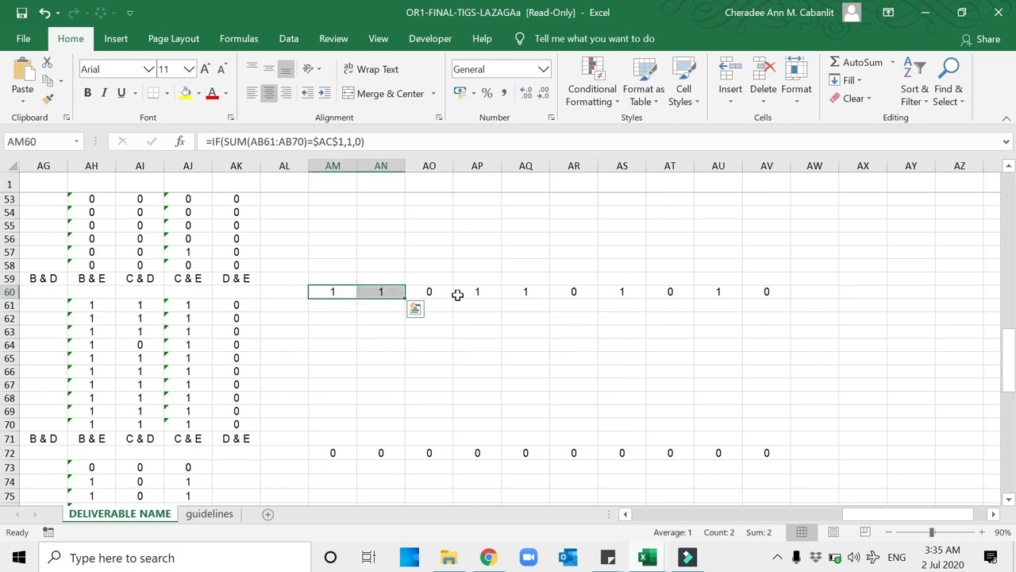
pyautogui.click(332, 292)
pyautogui.click(370, 291)
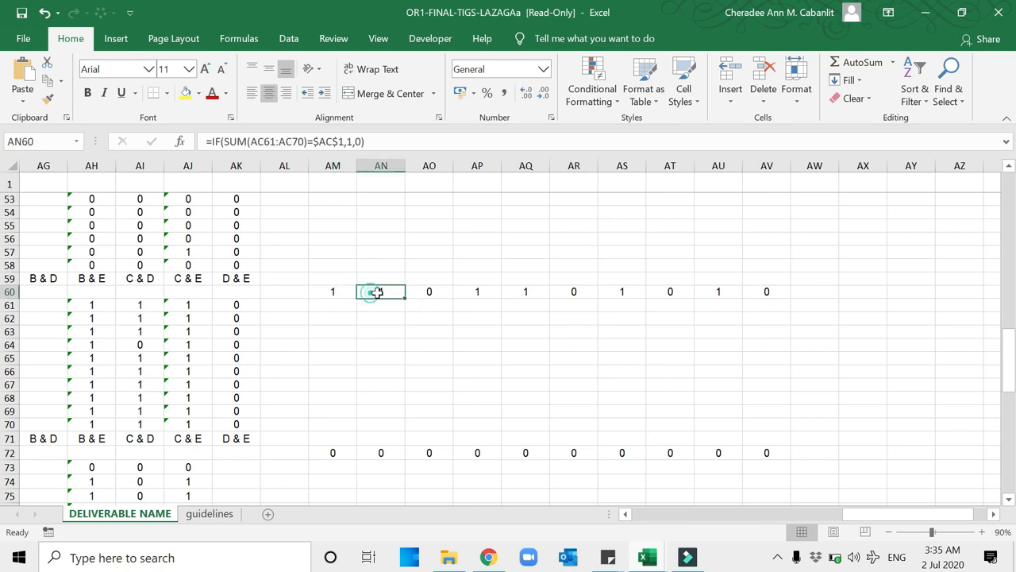
pyautogui.click(477, 292)
pyautogui.click(534, 291)
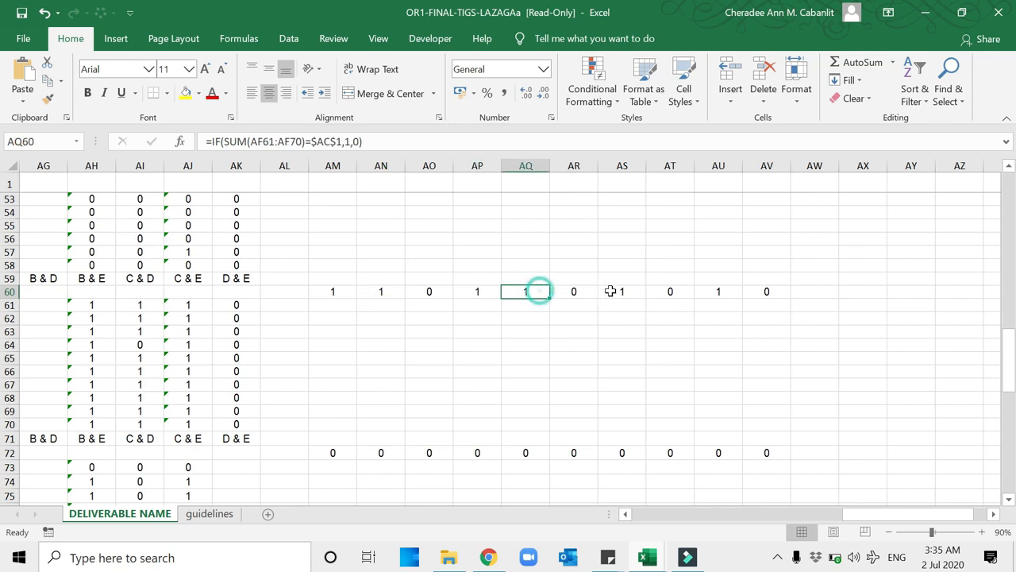
pyautogui.click(622, 292)
pyautogui.hotkey('ctrl', 'v')
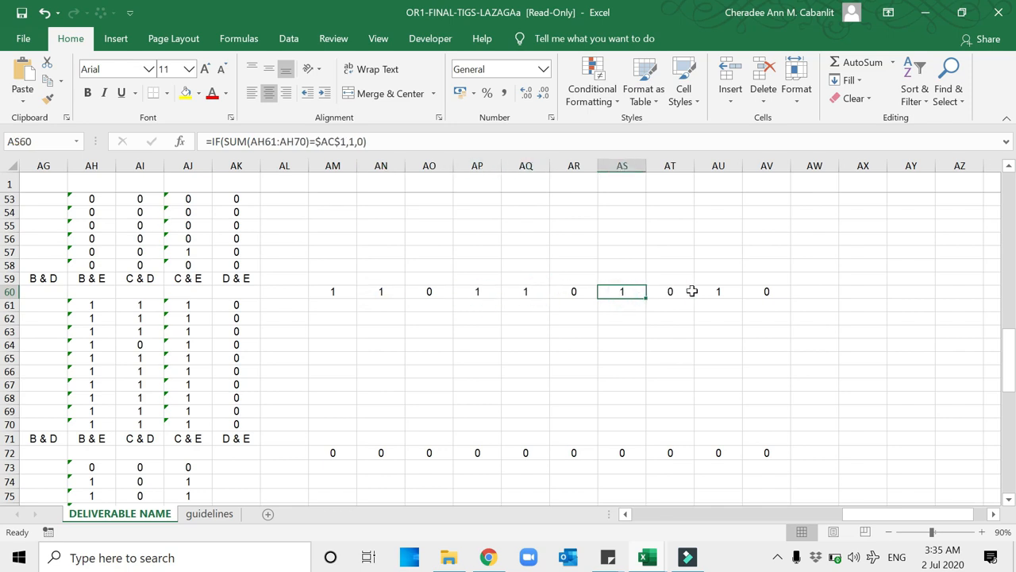
pyautogui.click(717, 292)
# - Trace the row 60 checks to the rater-pair comparisons in AB61:AC70 and the pair headings in row 59
pyautogui.moveTo(855, 515); pyautogui.dragTo(776, 514)
pyautogui.moveTo(385, 308); pyautogui.dragTo(420, 424)
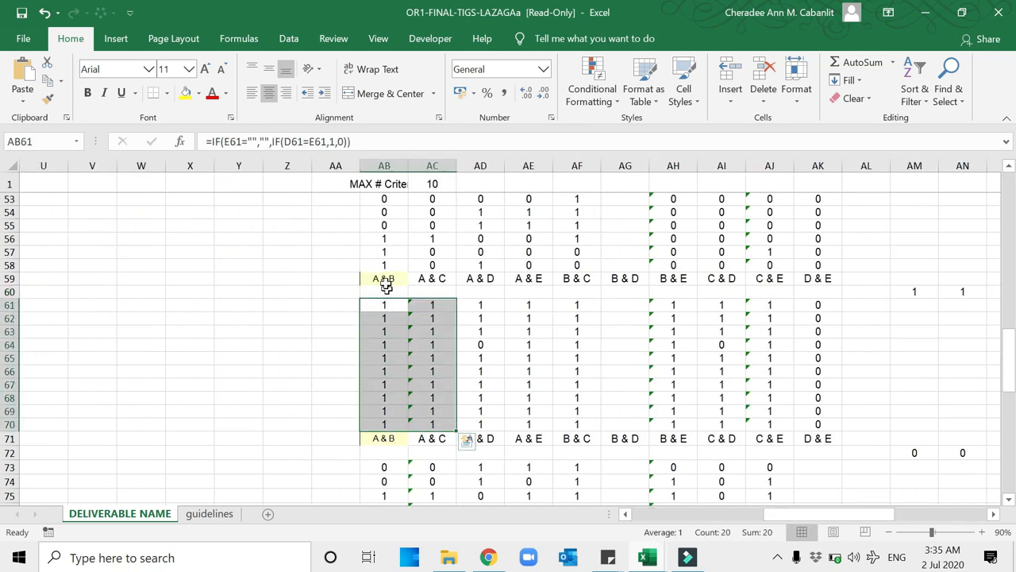
pyautogui.click(386, 278)
pyautogui.click(426, 279)
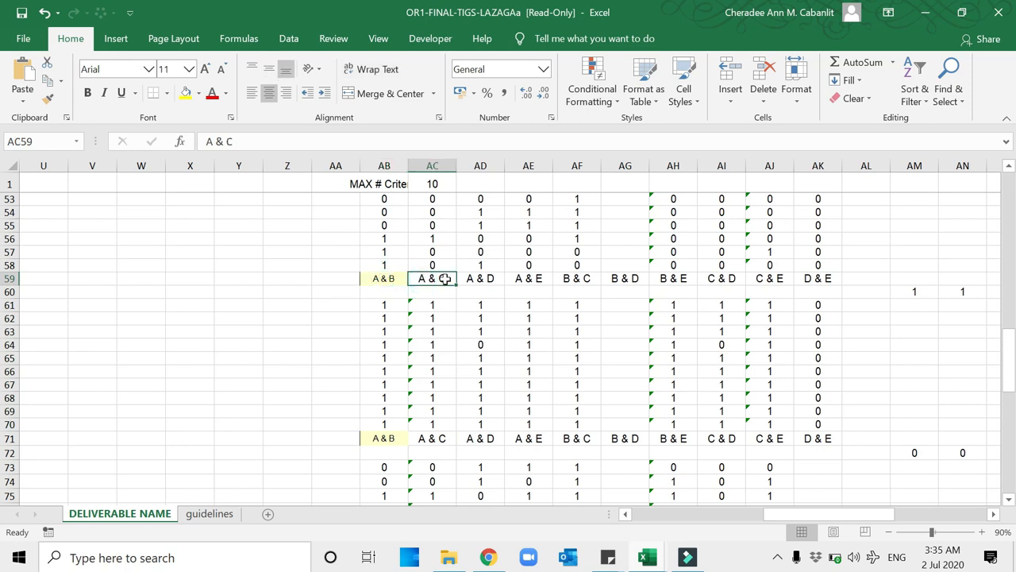
pyautogui.click(517, 279)
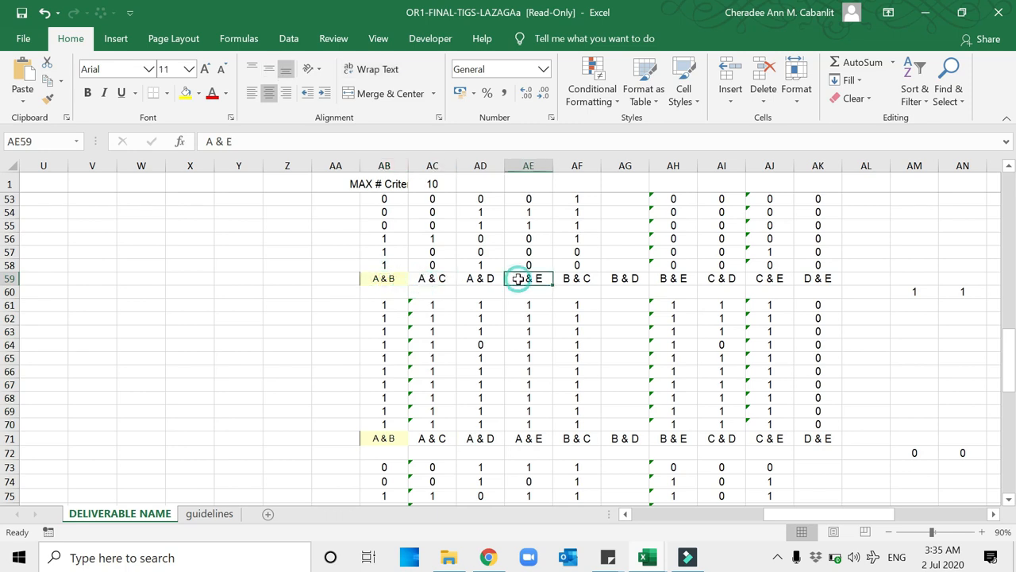
pyautogui.click(568, 278)
pyautogui.click(662, 279)
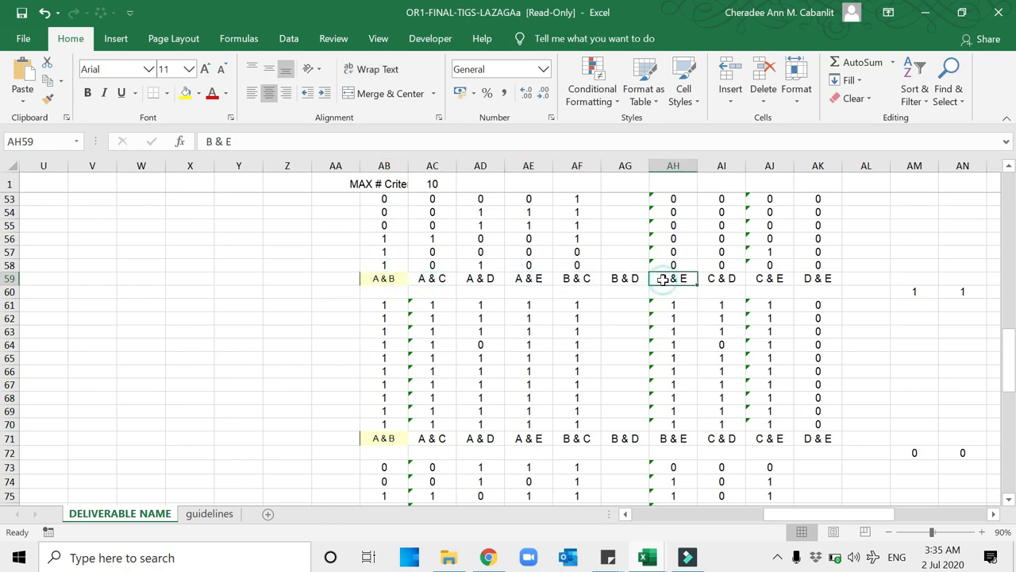
pyautogui.click(724, 279)
# - Return to Student 4's rating block and compare the scores in the red and orange columns
pyautogui.moveTo(776, 520); pyautogui.dragTo(659, 522)
pyautogui.click(441, 371)
pyautogui.click(442, 412)
pyautogui.click(476, 387)
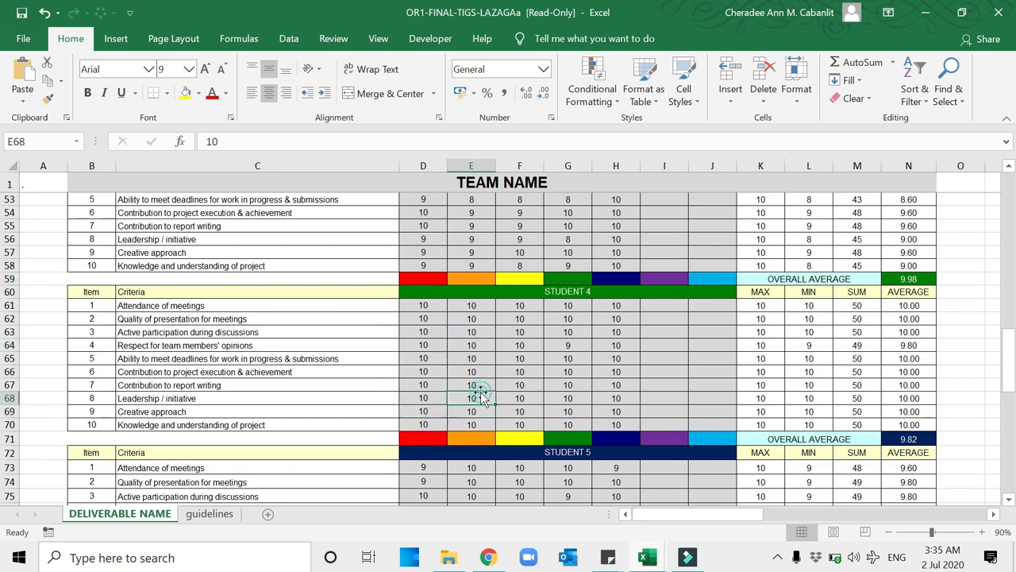
# - Set Student 4's yellow-column score for Respect for team members' opinions (F64) to 9 and compare it with the green column's score
pyautogui.click(532, 356)
pyautogui.click(527, 344)
pyautogui.write('9')
pyautogui.press('Return')
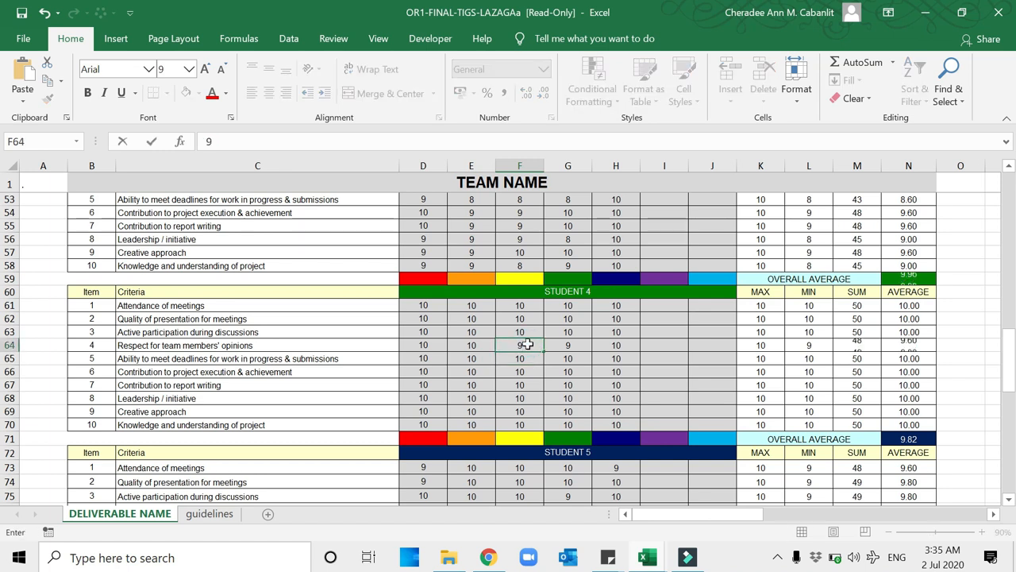
pyautogui.press('Right')
pyautogui.press('Up')
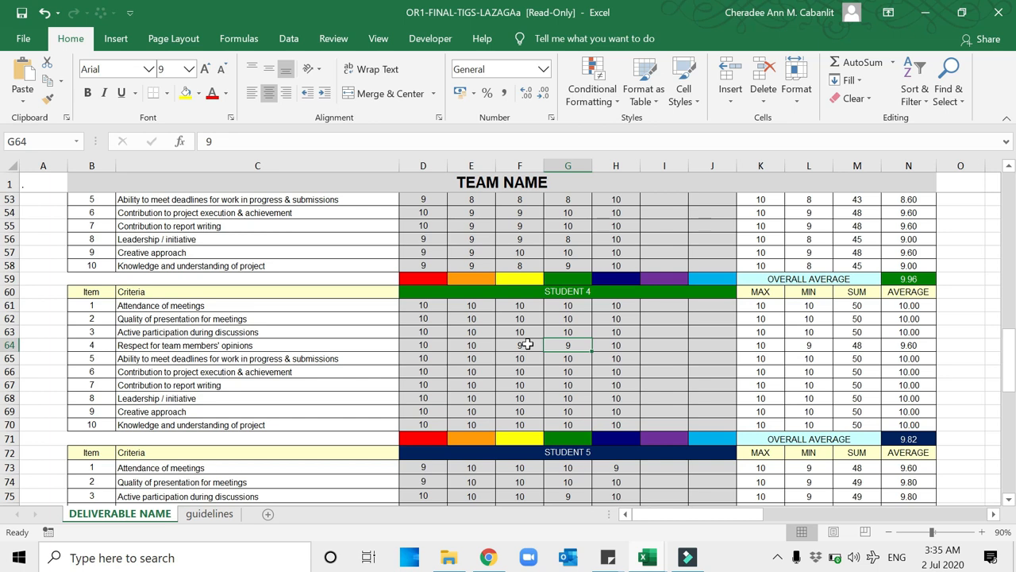
pyautogui.click(534, 344)
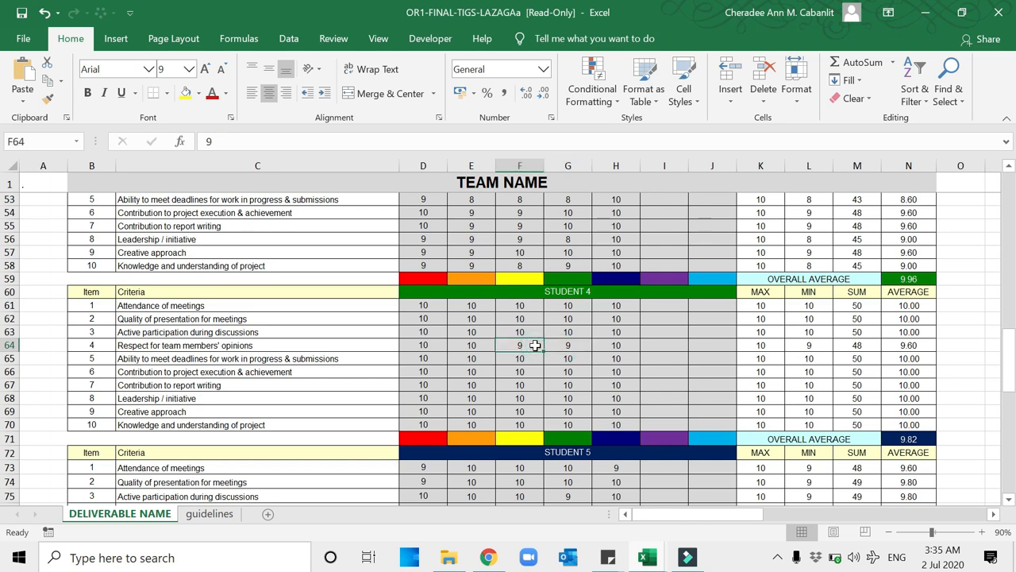
pyautogui.press('Up')
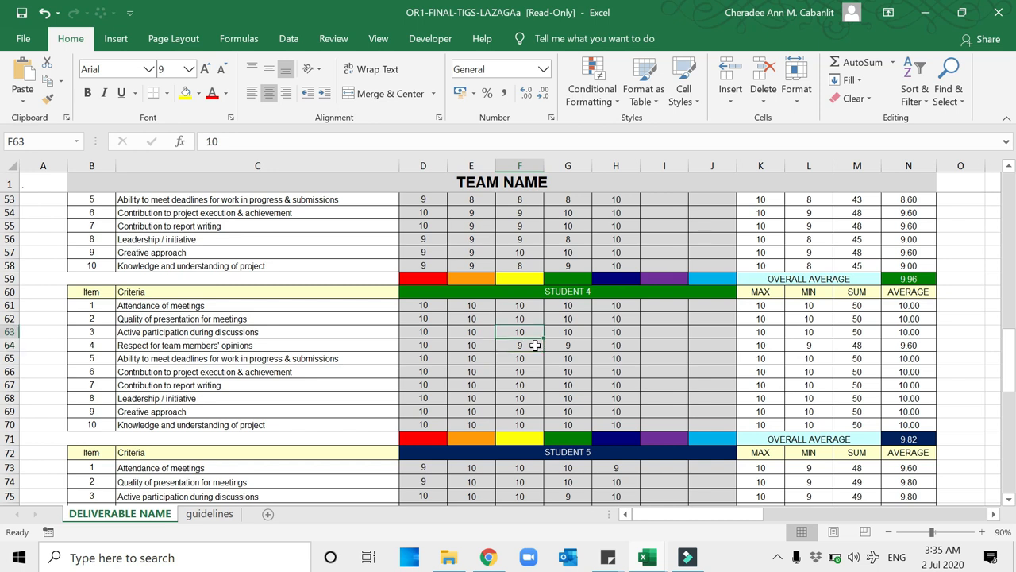
# - Set Student 4's yellow-column scores to 9 for Active participation (F63) and 10 for Respect for team members' opinions (F64)
pyautogui.write('9')
pyautogui.press('Return')
pyautogui.write('10')
pyautogui.press('Return')
# - Set Student 4's orange-column score for meeting deadlines (E65) and red-column score for Contribution to report writing (D67) to 9
pyautogui.press('Left')
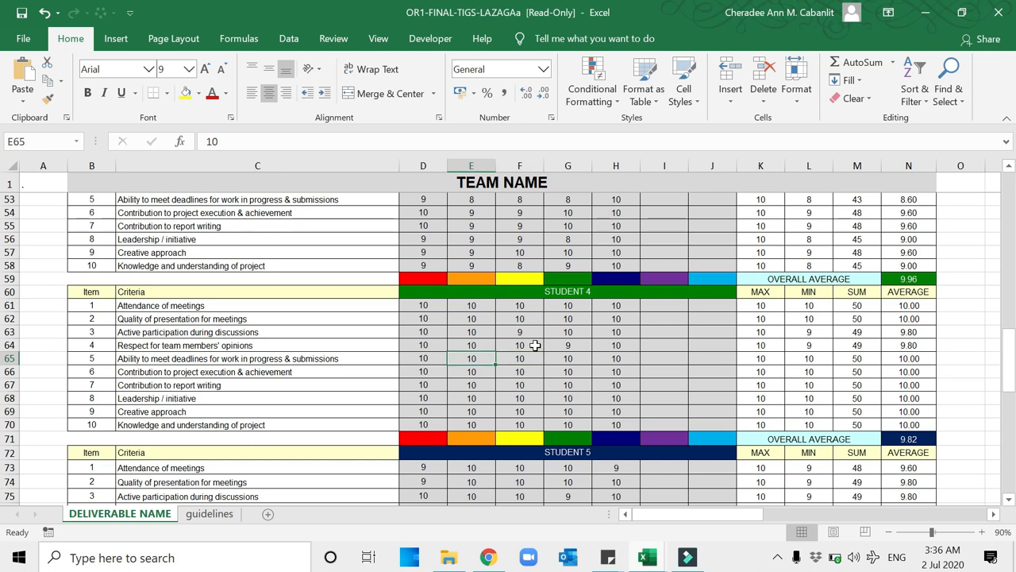
pyautogui.write('9')
pyautogui.press('Return')
pyautogui.press('Down')
pyautogui.press('Left')
pyautogui.press('BackSpace')
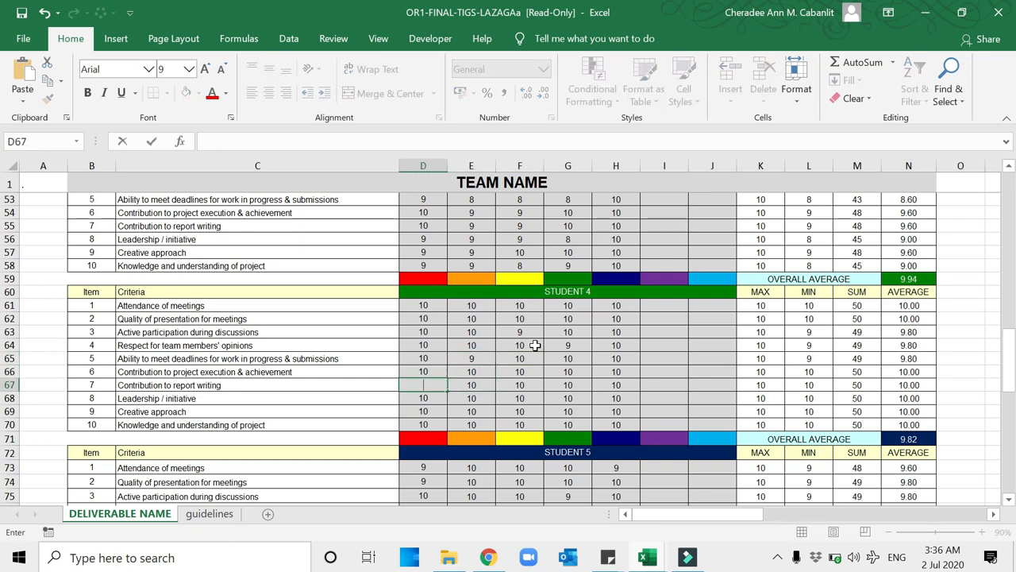
pyautogui.press('Right')
pyautogui.press('Right')
pyautogui.press('Right')
pyautogui.press('Right')
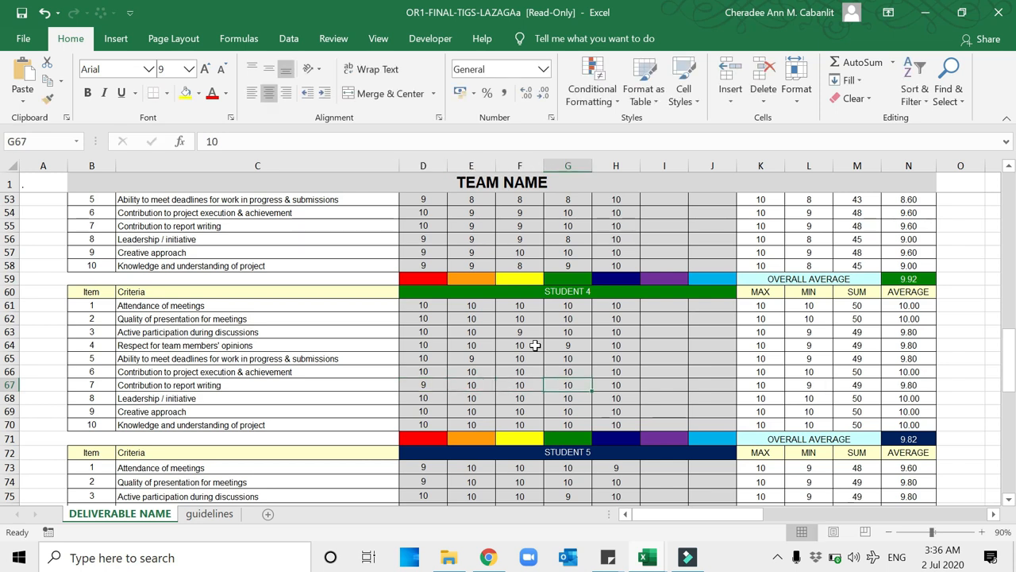
# - Look over Student 4's scores in the dark blue rater column
pyautogui.press('Right')
pyautogui.press('Right')
pyautogui.press('Left')
pyautogui.press('Left')
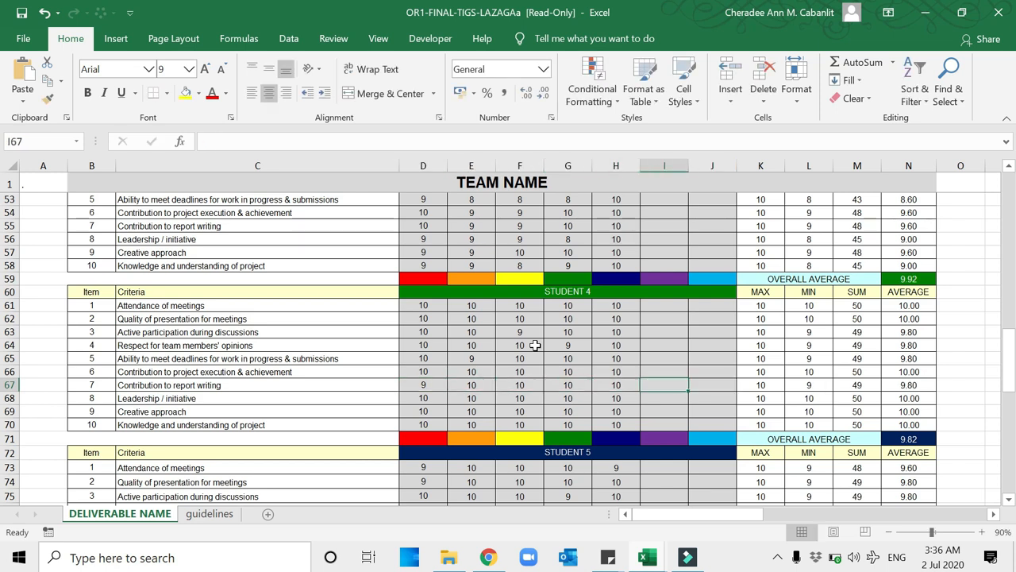
pyautogui.press('Up')
pyautogui.press('Up')
pyautogui.press('Up')
pyautogui.press('Up')
pyautogui.press('Up')
pyautogui.press('Up')
pyautogui.press('Down')
pyautogui.press('Down')
pyautogui.press('Down')
pyautogui.press('Down')
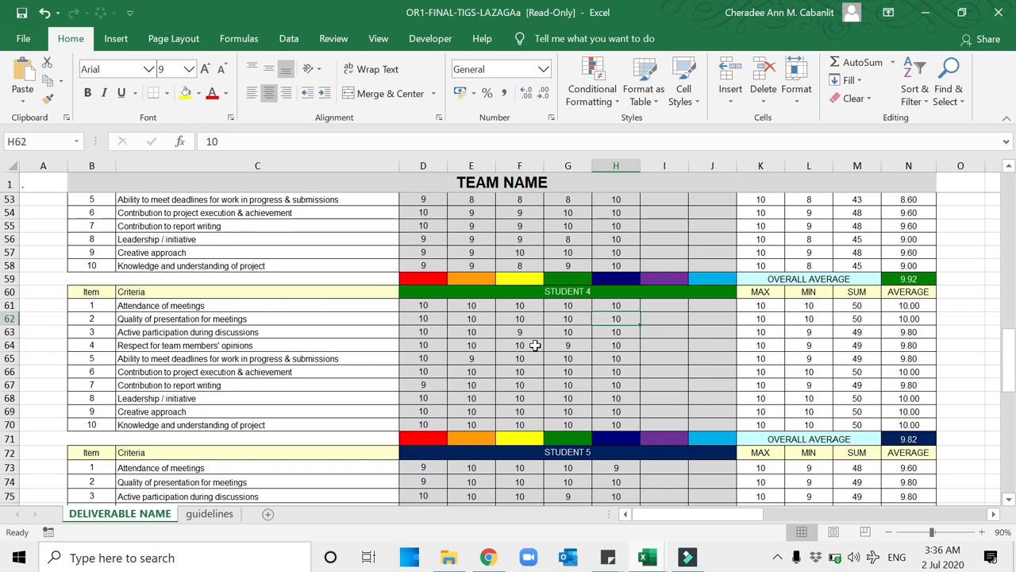
# - Check Student 4's rater-pair comparisons in AB61:AK70 and the same-score check cells in AM60:AU60
pyautogui.press('Right')
pyautogui.press('Right')
pyautogui.press('Right')
pyautogui.press('Right')
pyautogui.press('Right')
pyautogui.press('Right')
pyautogui.press('Right')
pyautogui.press('Right')
pyautogui.press('Right')
pyautogui.press('Right')
pyautogui.press('Right')
pyautogui.press('Right')
pyautogui.press('Right')
pyautogui.press('Right')
pyautogui.press('Right')
pyautogui.press('Right')
pyautogui.press('Right')
pyautogui.press('Right')
pyautogui.press('Right')
pyautogui.press('Right')
pyautogui.press('Right')
pyautogui.press('Right')
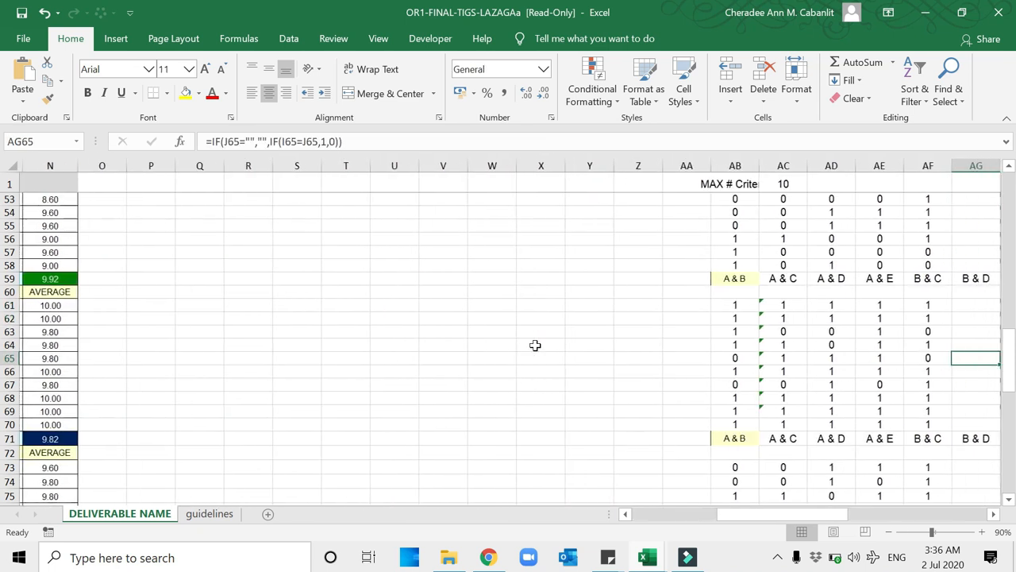
pyautogui.press('Right')
pyautogui.press('Right')
pyautogui.press('Right')
pyautogui.press('Right')
pyautogui.press('Right')
pyautogui.press('Right')
pyautogui.press('Right')
pyautogui.press('Right')
pyautogui.press('Right')
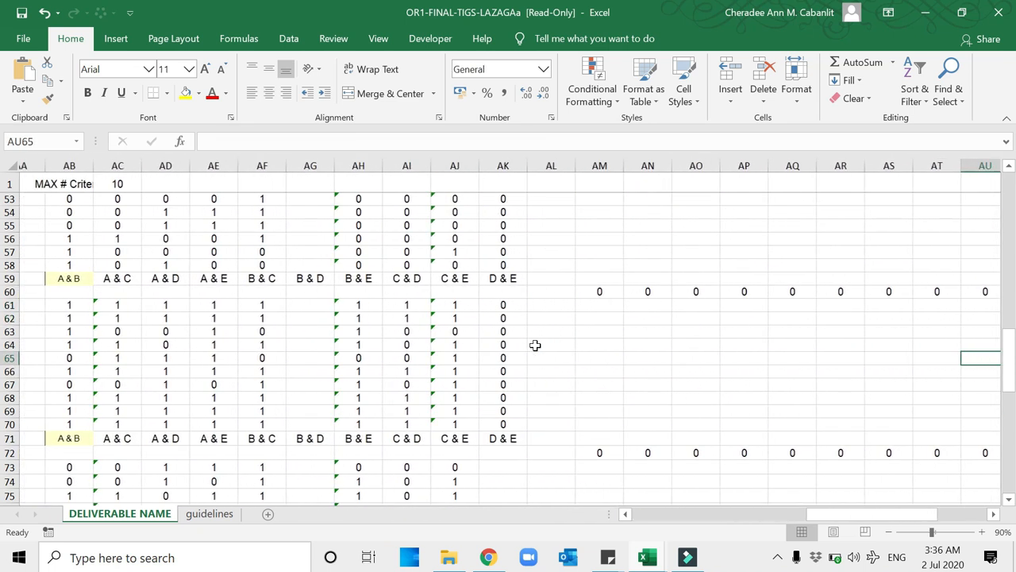
pyautogui.press('Down')
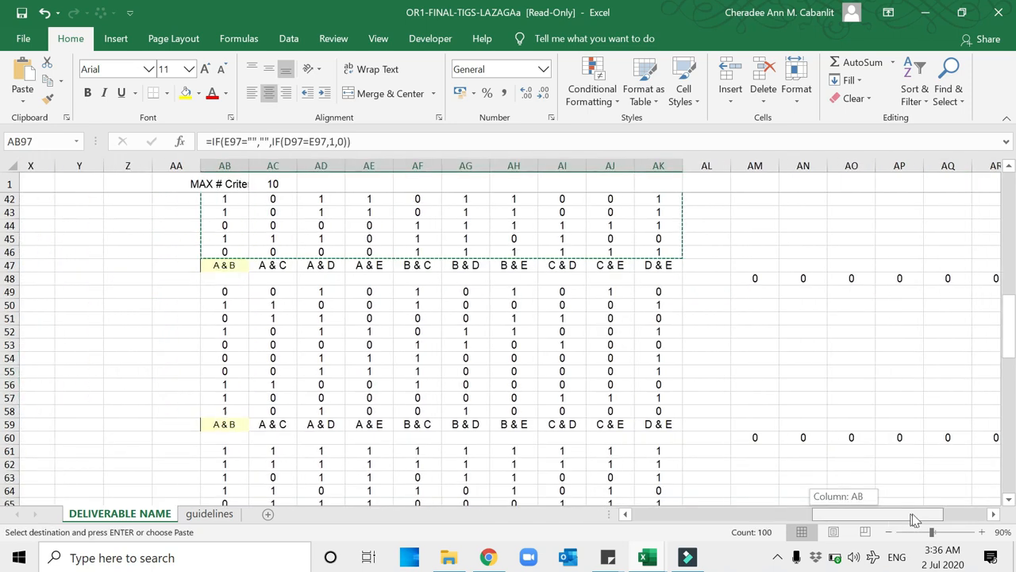
# - Examine the same-score check cells in columns AM to AV for the remaining student blocks, including rows 72 and 84
pyautogui.moveTo(914, 519); pyautogui.dragTo(921, 518)
pyautogui.scroll(-13, 658, 443)
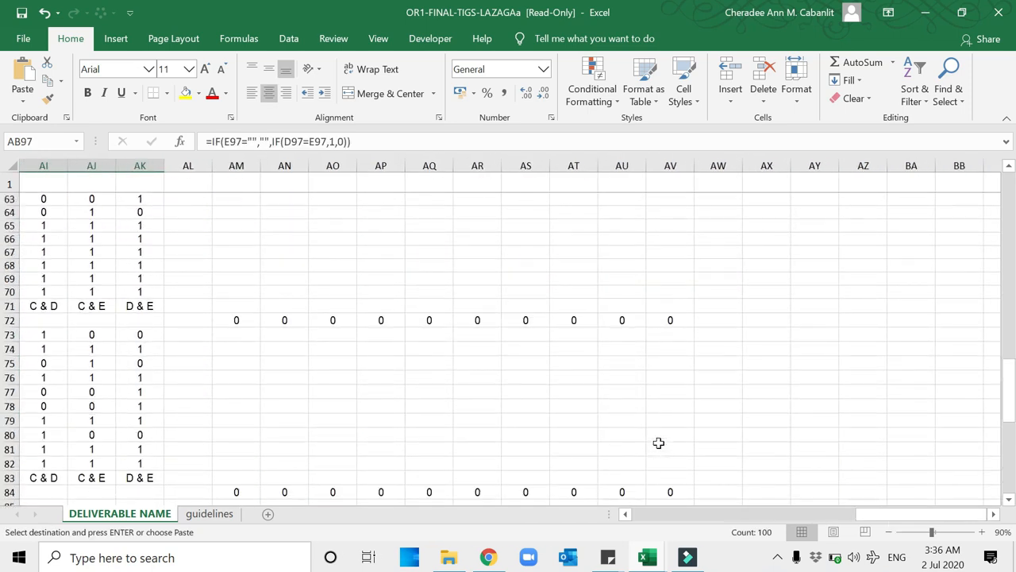
pyautogui.scroll(20, 659, 442)
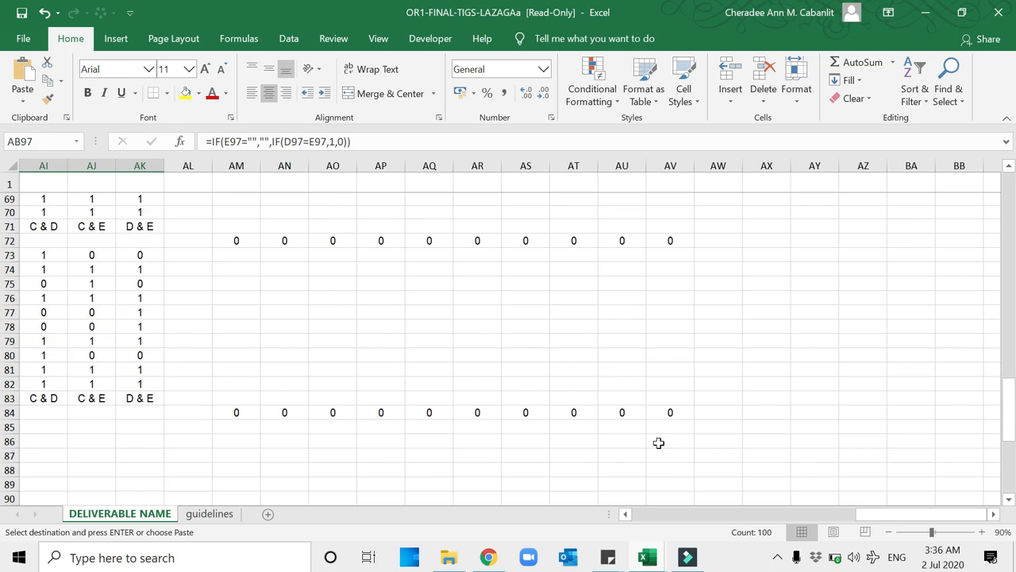
# - Return to the team members table and review Student 4's PSA and % Cont cells
pyautogui.moveTo(870, 516); pyautogui.dragTo(605, 530)
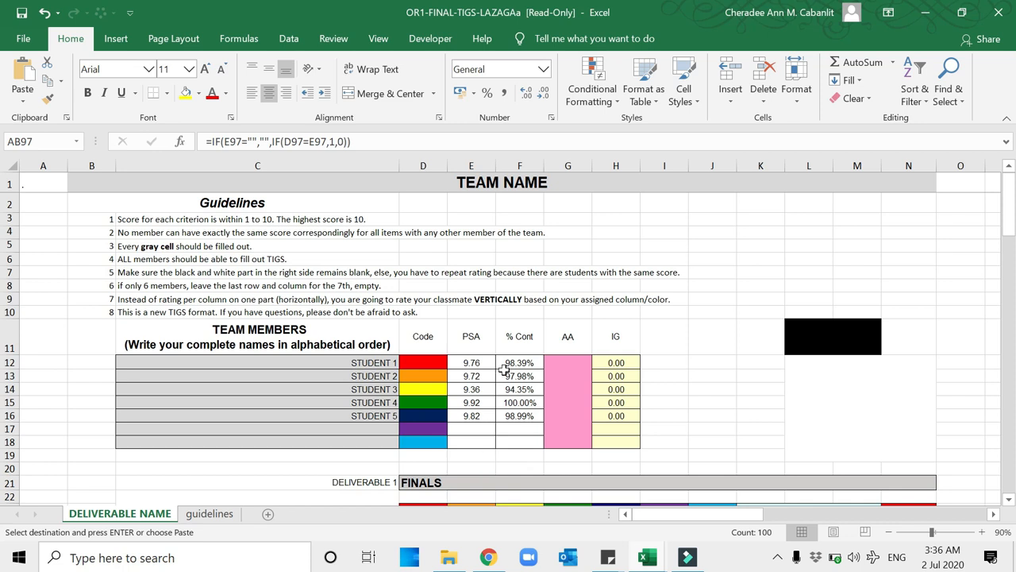
pyautogui.click(489, 404)
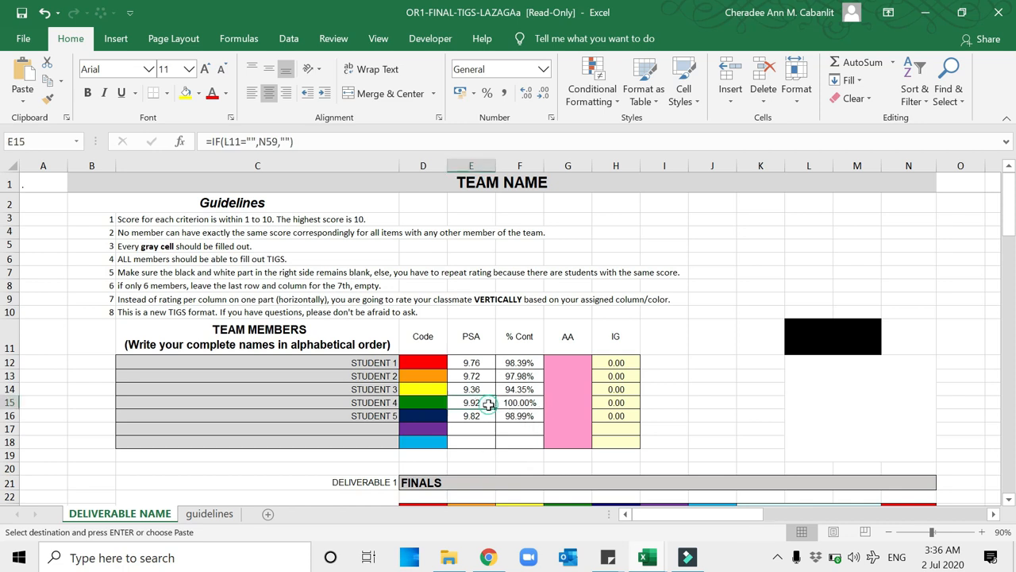
pyautogui.click(393, 402)
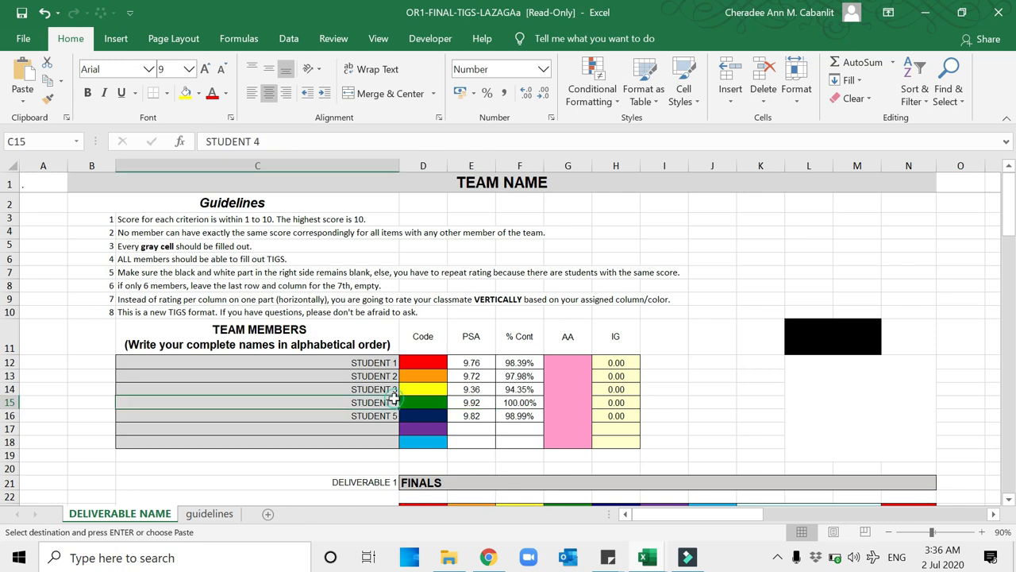
pyautogui.click(471, 404)
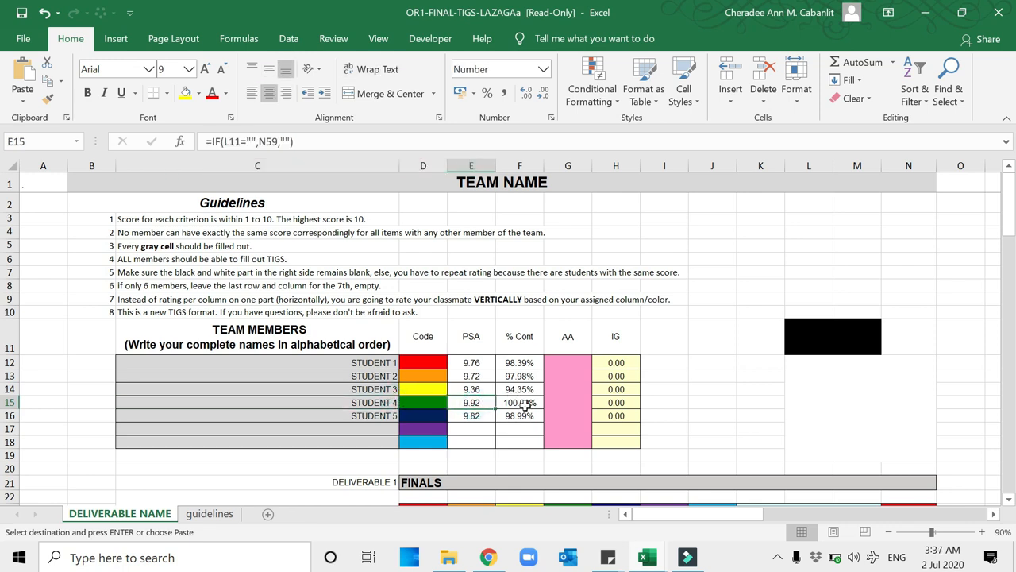
pyautogui.click(526, 405)
# - Enter 4.5 as the team's AA grade and check Student 4's resulting IG cell
pyautogui.click(562, 396)
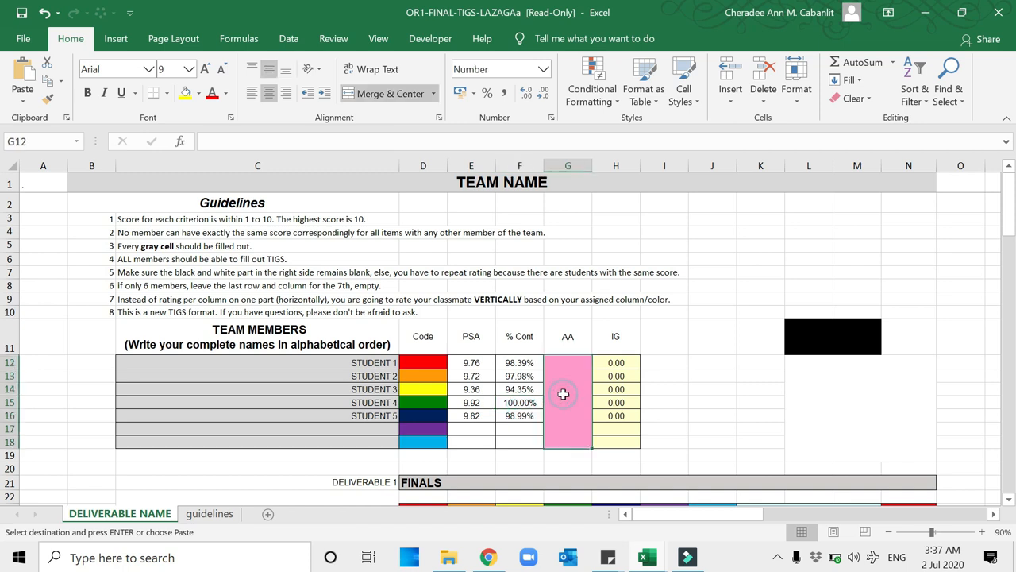
pyautogui.write('4.5')
pyautogui.press('Return')
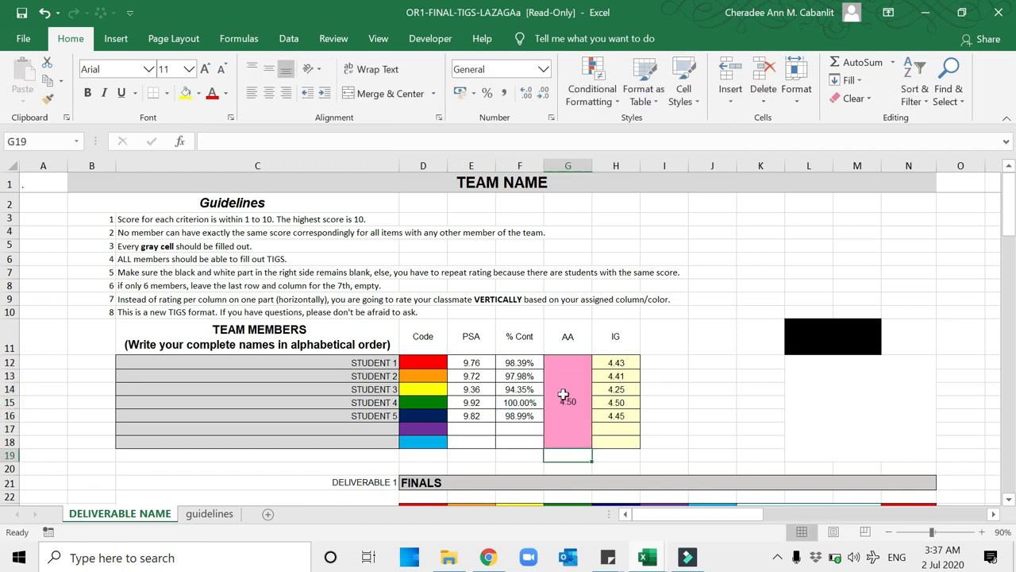
pyautogui.click(627, 403)
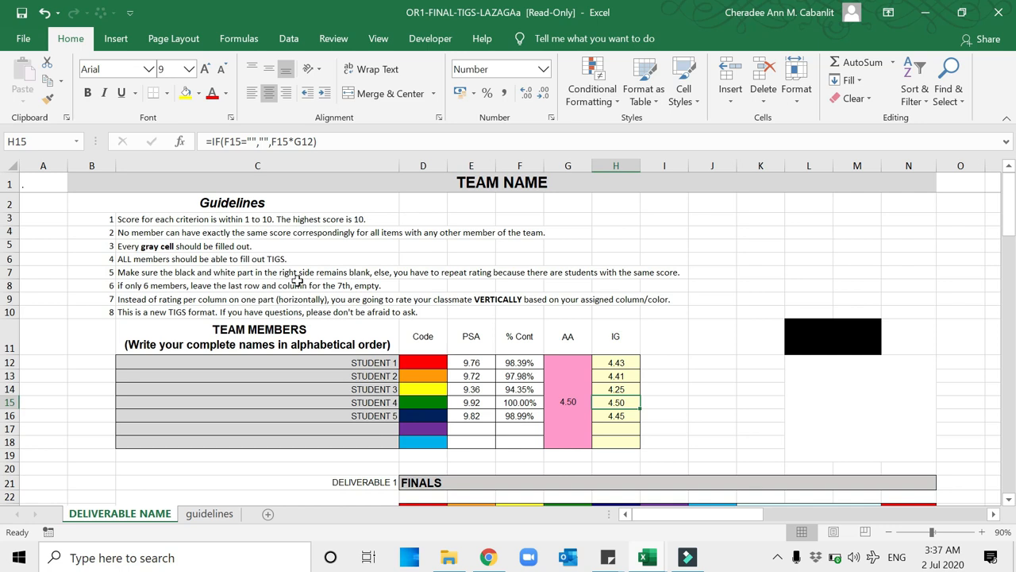
# - Review Student 3's rating block, including the green-column score for Respect for team members' opinions (G52)
pyautogui.scroll(-10, 465, 363)
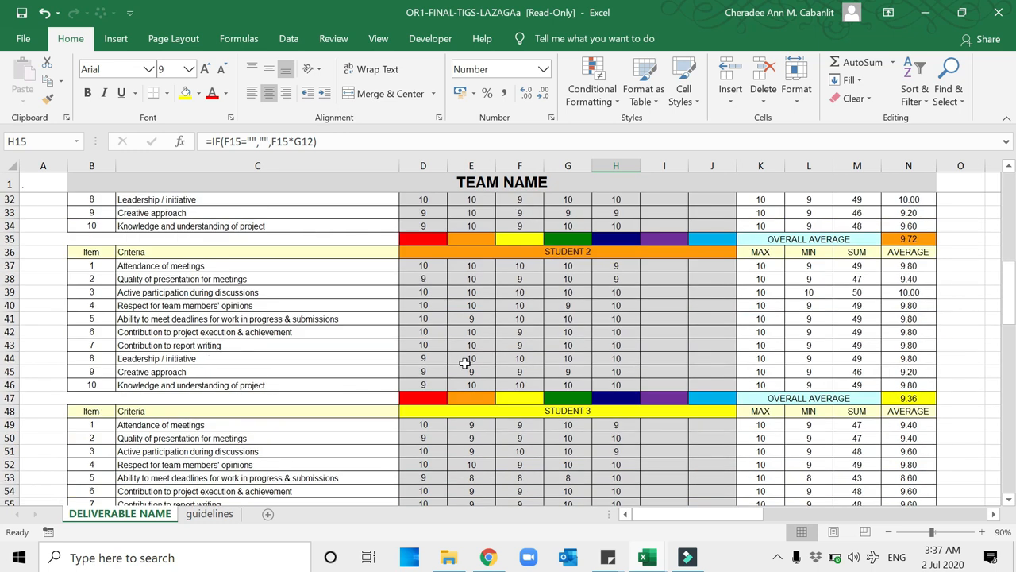
pyautogui.scroll(-2, 608, 385)
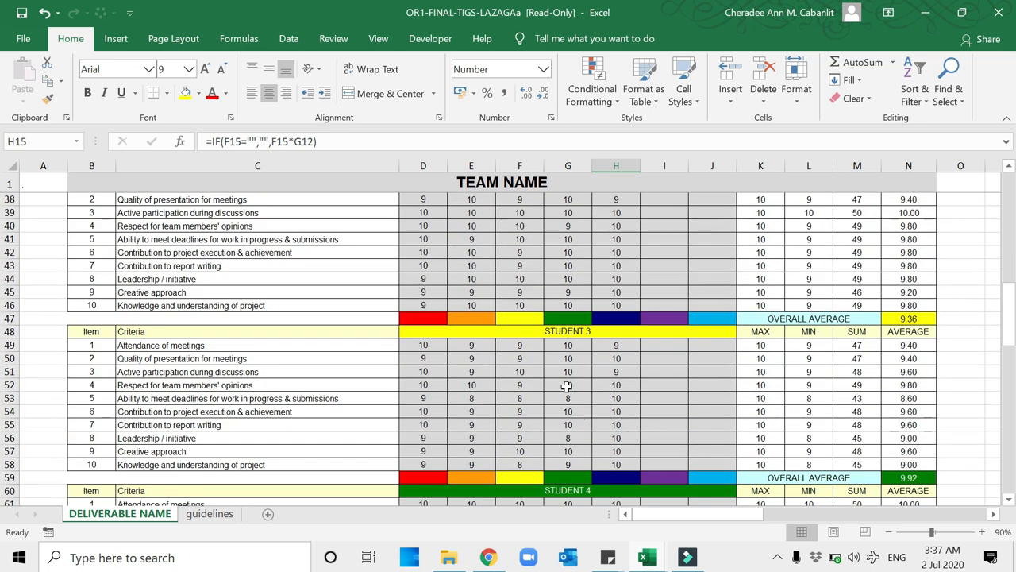
pyautogui.click(565, 386)
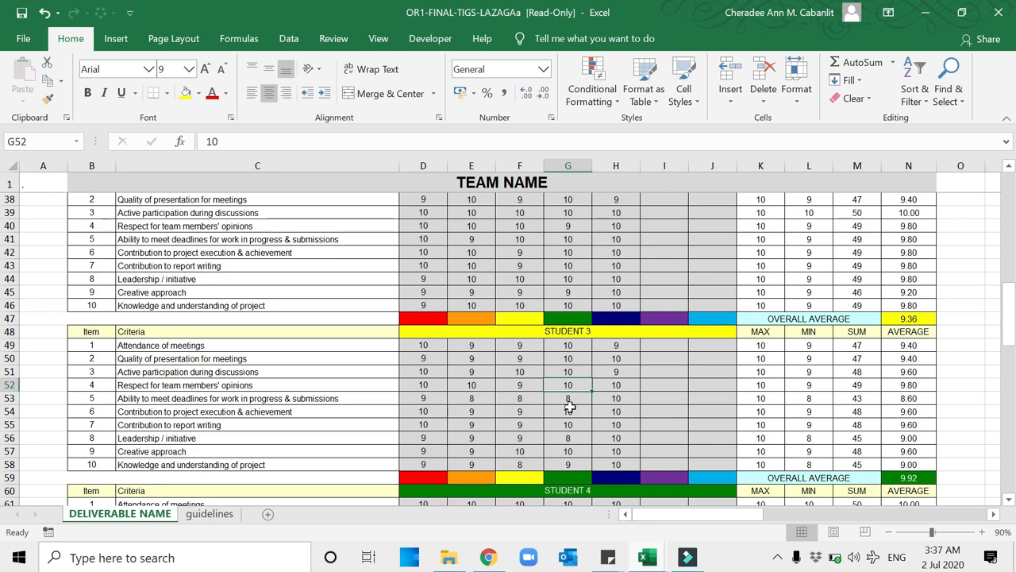
# - Go back to the guidelines and review items 6, 7 and 8 on empty columns, vertical rating and the new format
pyautogui.scroll(6, 569, 407)
pyautogui.scroll(6, 570, 407)
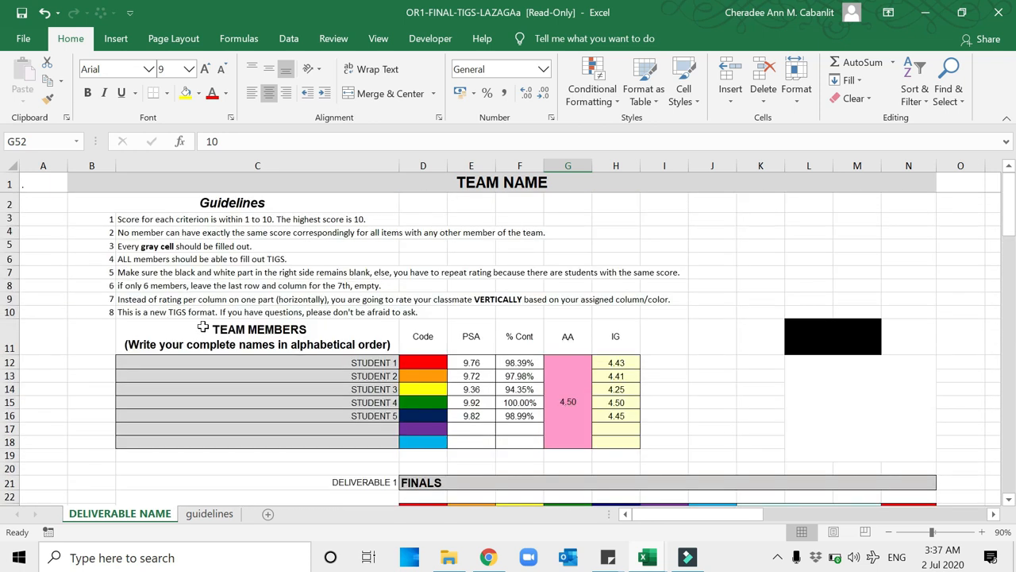
pyautogui.click(151, 288)
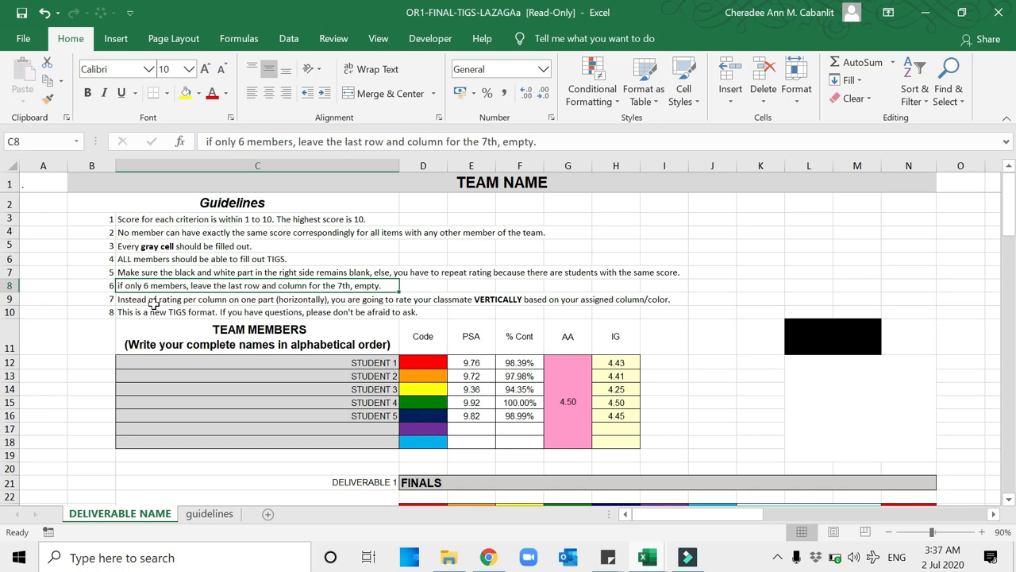
pyautogui.click(157, 303)
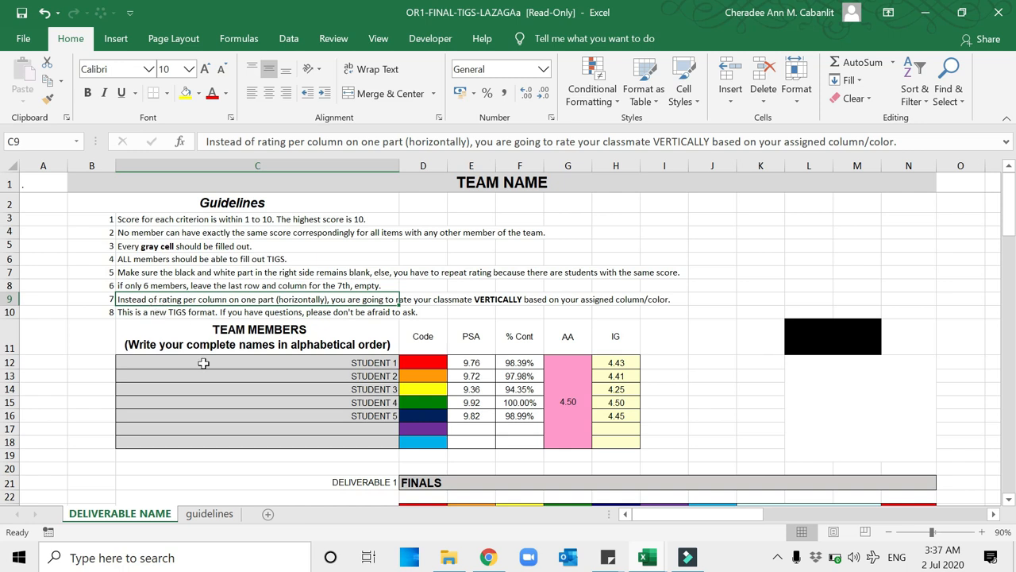
pyautogui.scroll(-1, 366, 341)
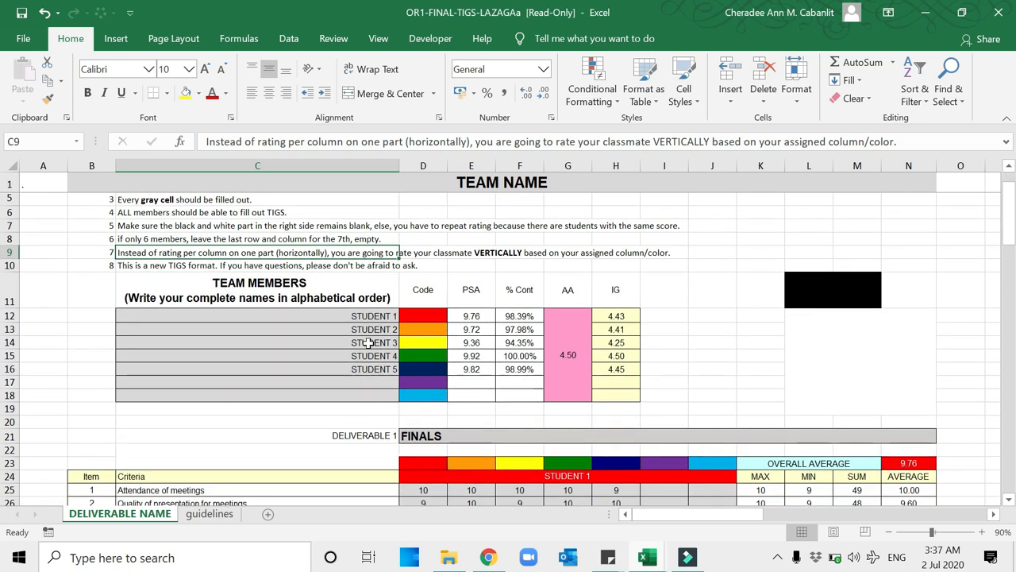
pyautogui.click(188, 265)
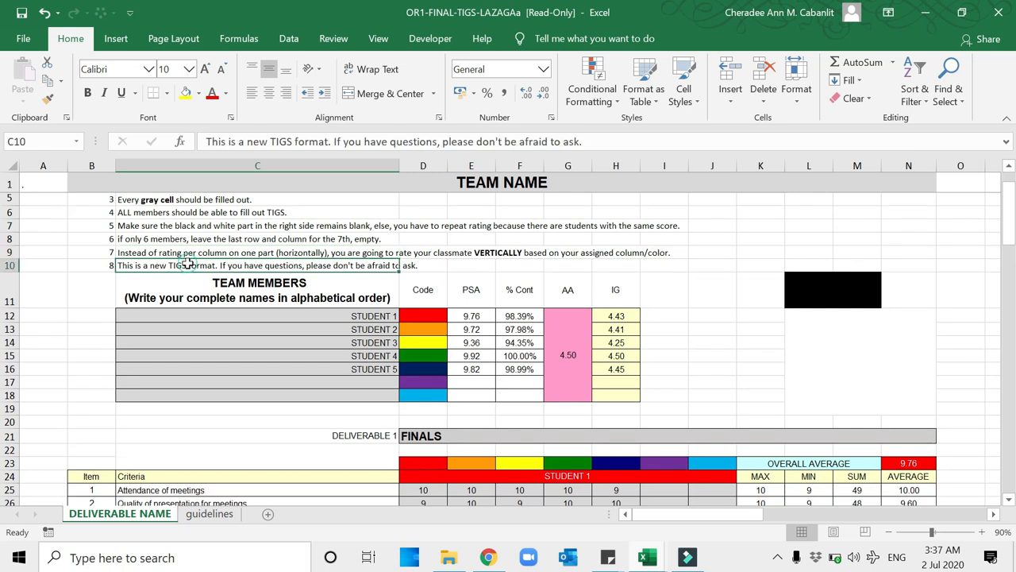
pyautogui.scroll(1, 349, 347)
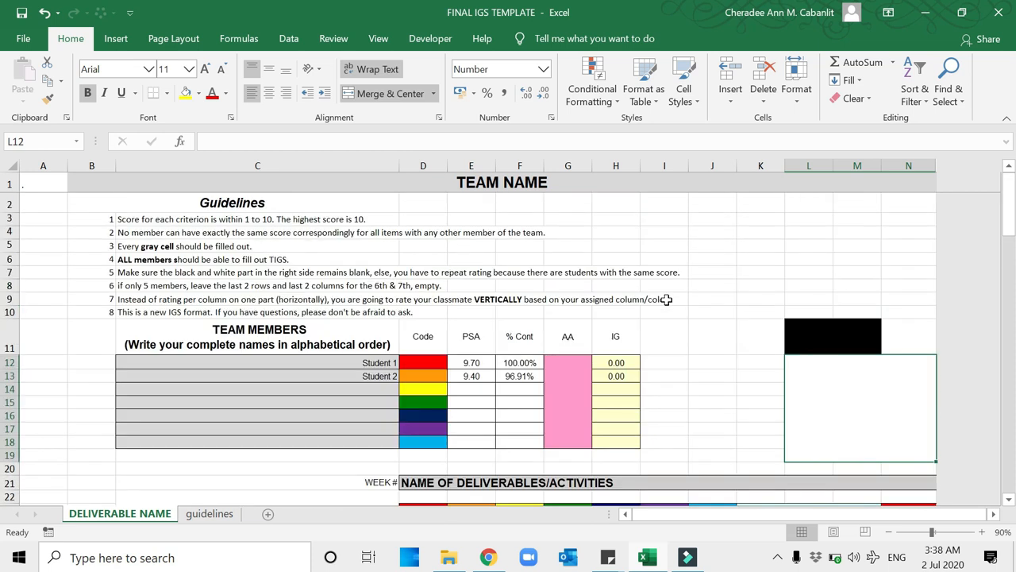
# - In the FINAL IGS TEMPLATE workbook, inspect the review-warning formula in L12 and glance over the rating blocks
pyautogui.scroll(-2, 665, 298)
pyautogui.scroll(2, 665, 299)
pyautogui.click(869, 429)
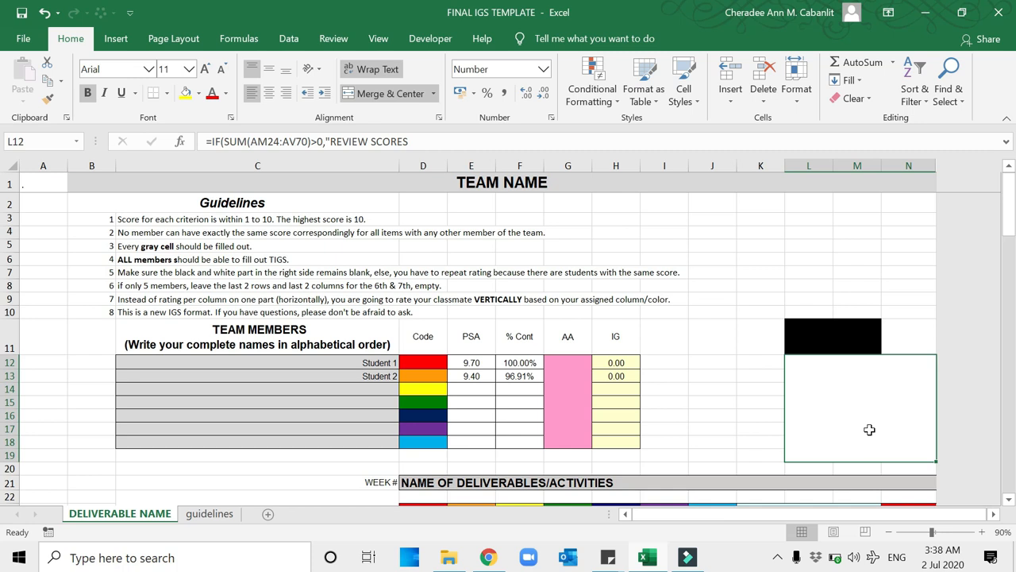
pyautogui.scroll(-6, 706, 432)
pyautogui.scroll(6, 627, 409)
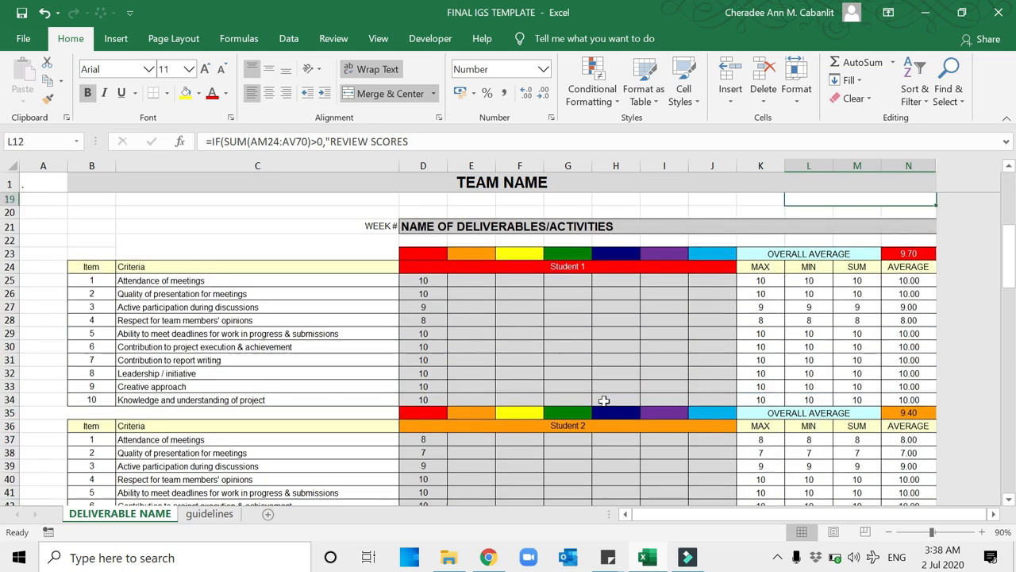
# - Select the % Cont cells F12:F15 and Student 1's unfilled ratings from the other raters in E25:J34
pyautogui.moveTo(520, 363); pyautogui.dragTo(517, 410)
pyautogui.scroll(-7, 516, 411)
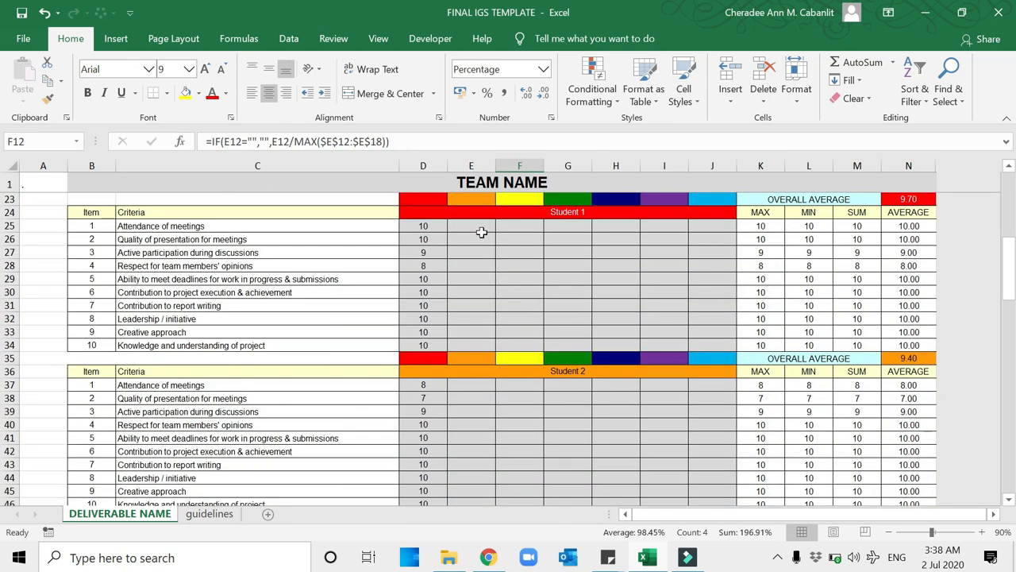
pyautogui.click(479, 224)
pyautogui.moveTo(479, 221); pyautogui.dragTo(717, 346)
pyautogui.scroll(1, 699, 375)
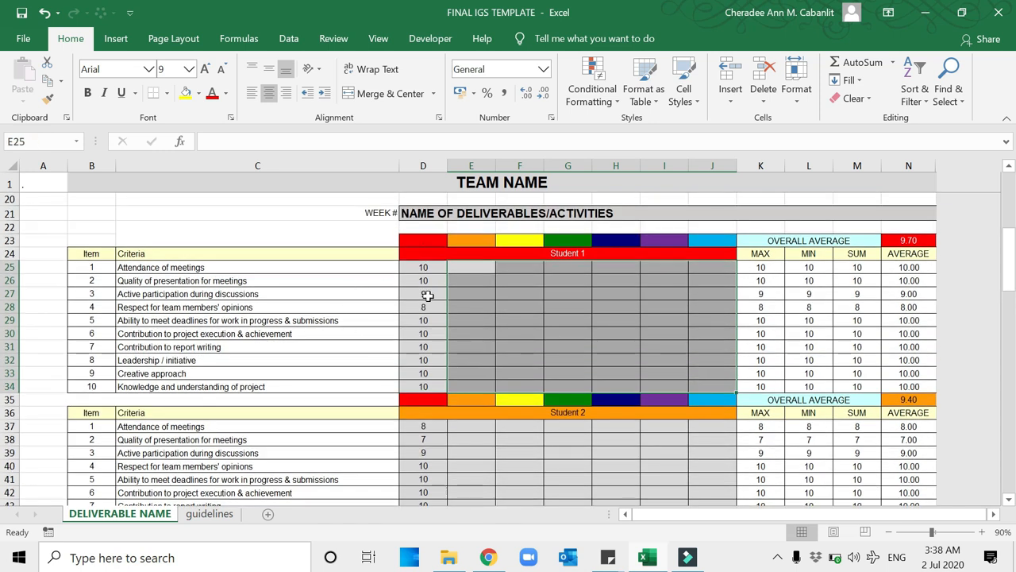
# - Select the red-column ratings D25:D34 for Student 1 and D37:D44 for Student 2, and look over the remaining blocks
pyautogui.click(452, 306)
pyautogui.moveTo(424, 268); pyautogui.dragTo(423, 387)
pyautogui.scroll(-2, 423, 353)
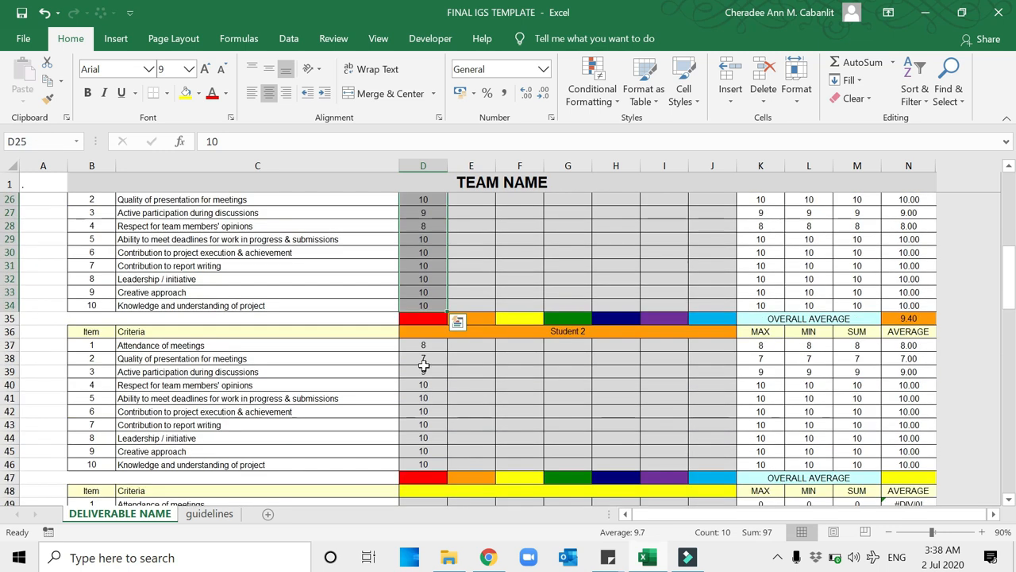
pyautogui.moveTo(423, 349); pyautogui.dragTo(424, 442)
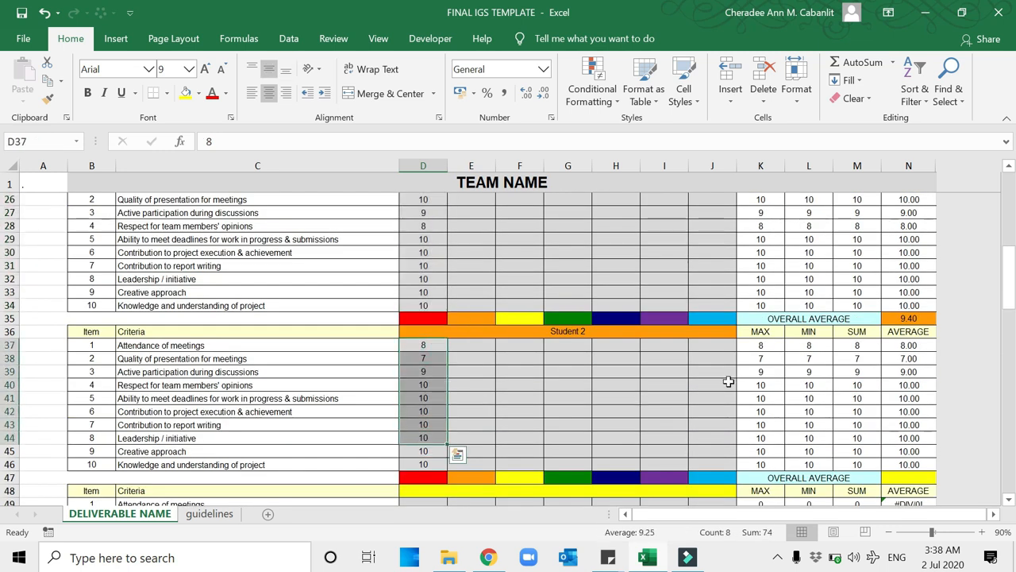
pyautogui.scroll(-5, 728, 381)
pyautogui.scroll(-4, 728, 382)
pyautogui.scroll(17, 727, 381)
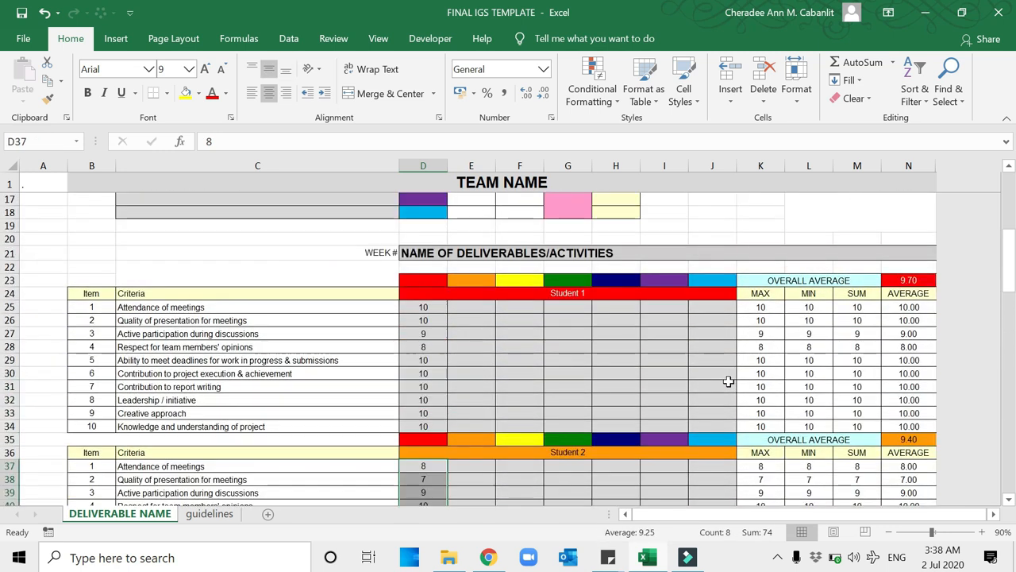